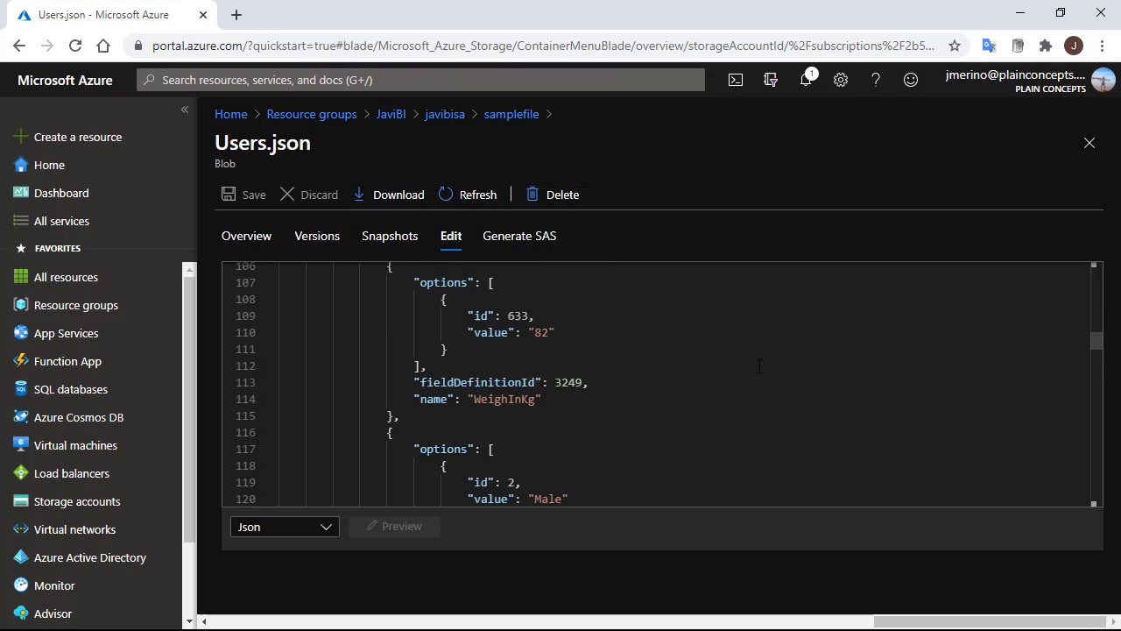
# - Examine the nested structure of Users.json, from the links and content arrays to the field entries of each user
pyautogui.scroll(17, 760, 366)
pyautogui.scroll(2, 759, 366)
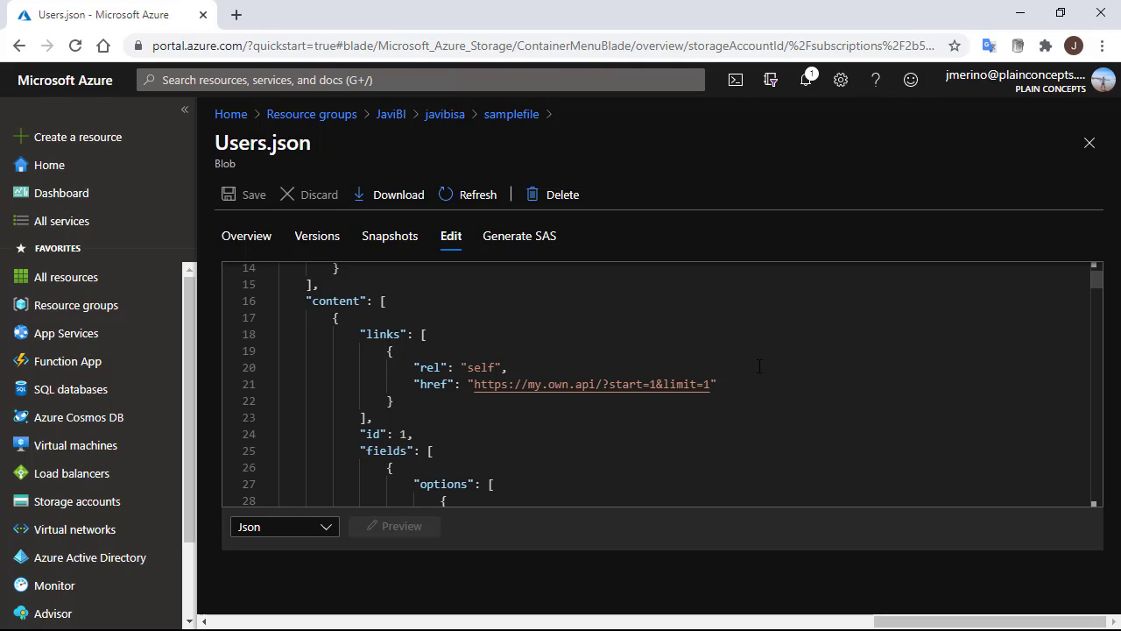
pyautogui.scroll(-2, 759, 365)
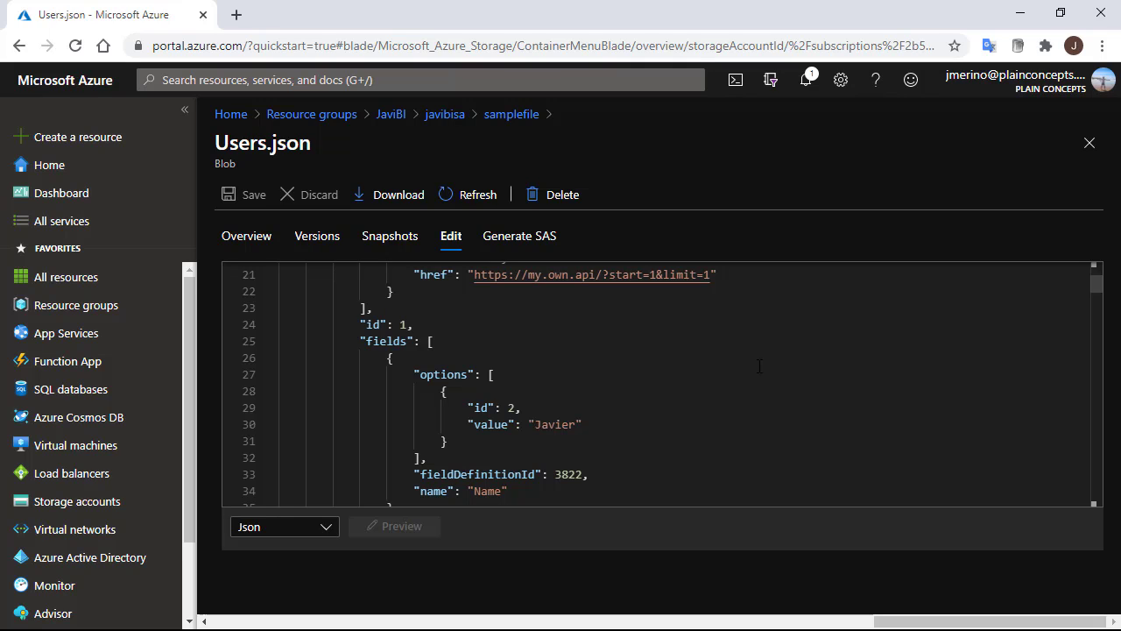
pyautogui.scroll(-4, 760, 365)
pyautogui.scroll(-4, 760, 366)
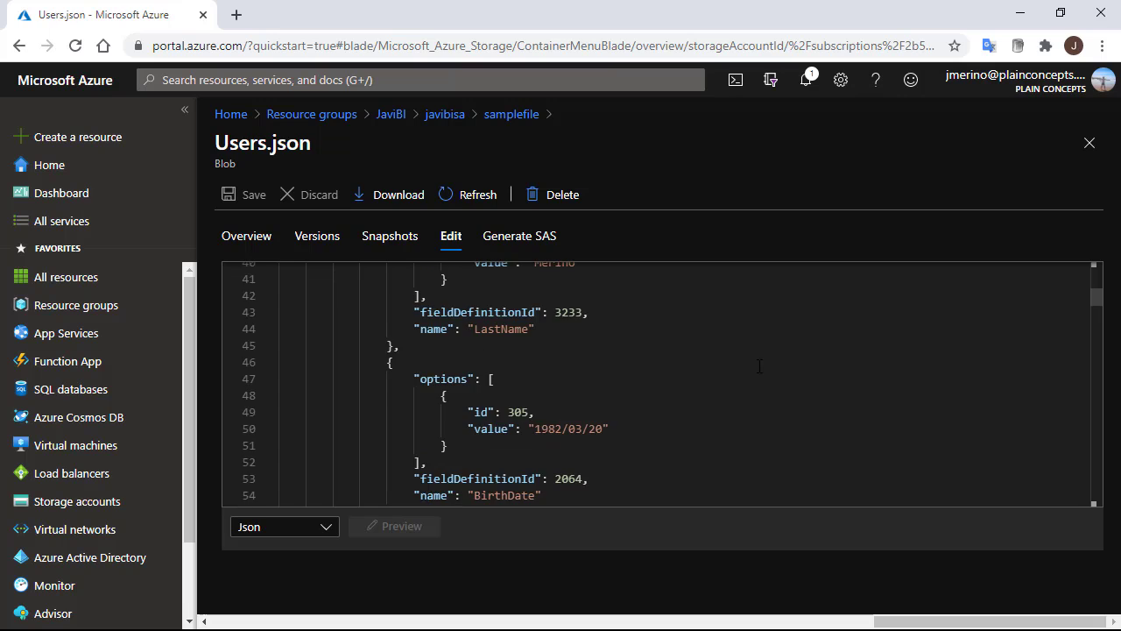
pyautogui.scroll(-2, 760, 365)
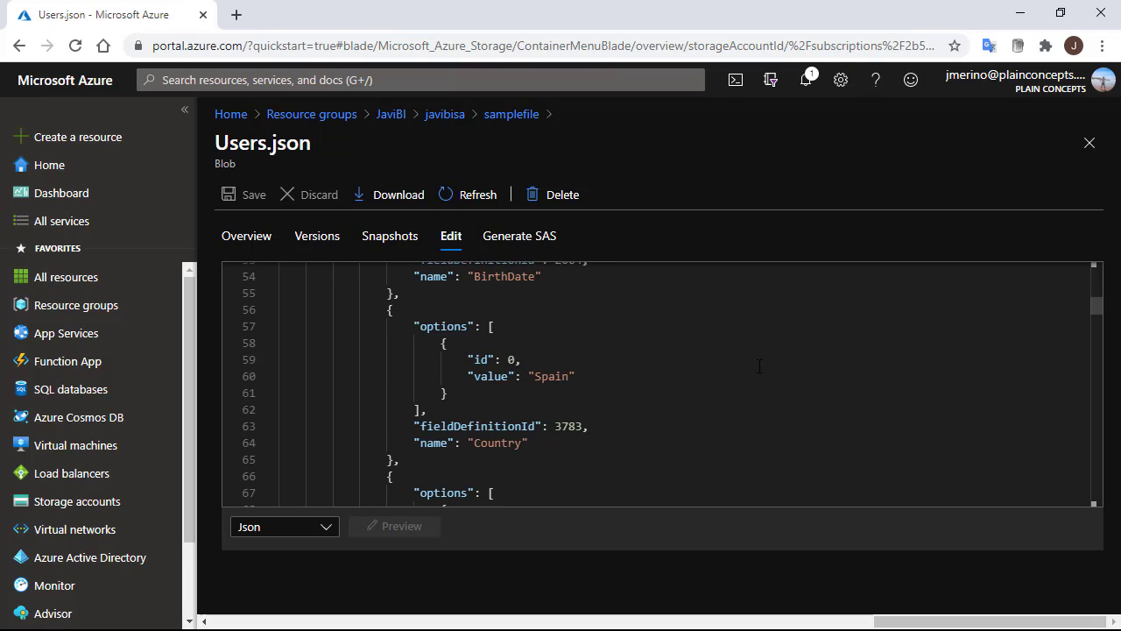
pyautogui.scroll(-20, 760, 365)
pyautogui.scroll(2, 758, 363)
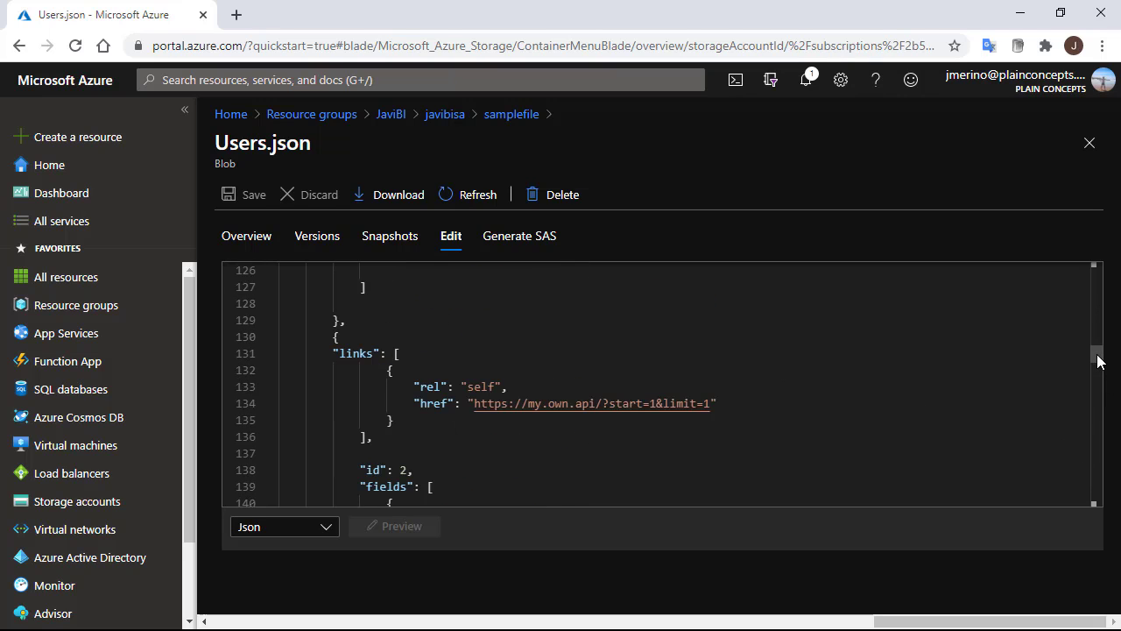
pyautogui.scroll(-2, 1098, 365)
pyautogui.scroll(-6, 702, 403)
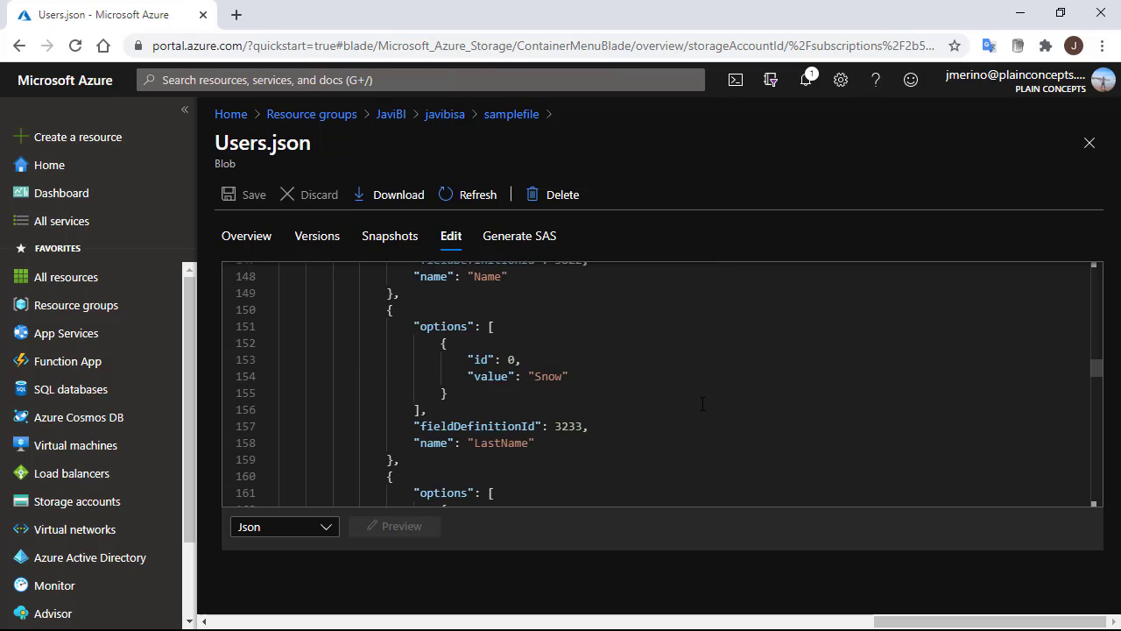
pyautogui.scroll(-2, 703, 403)
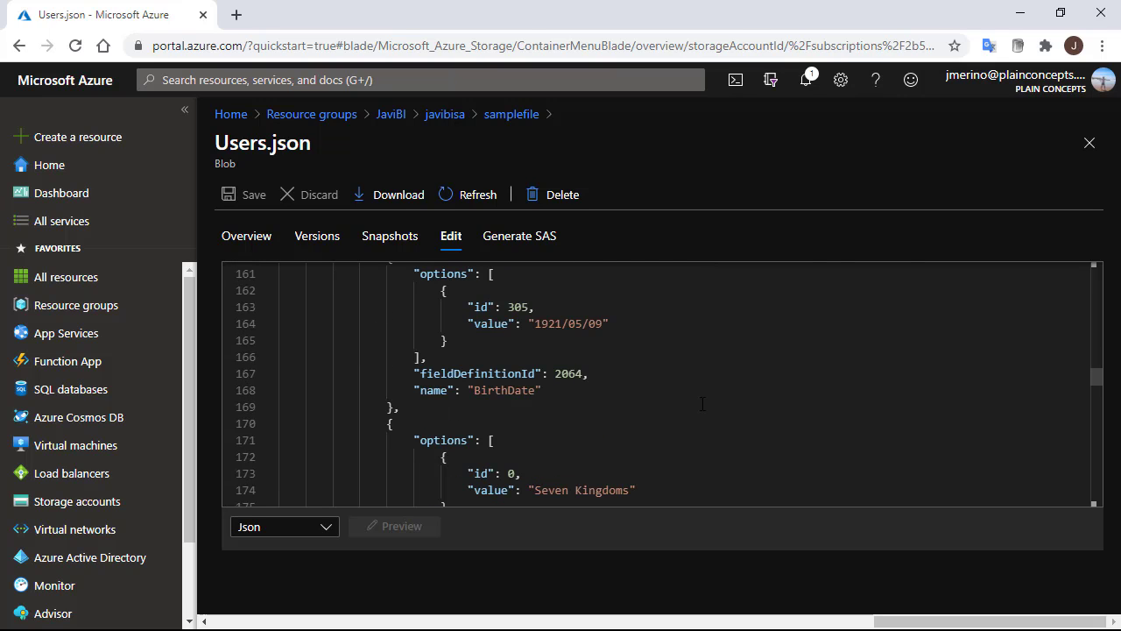
# - Switch to Power BI Desktop and start a new data connection with the Azure Blob Storage connector
pyautogui.hotkey('alt', 'Tab')
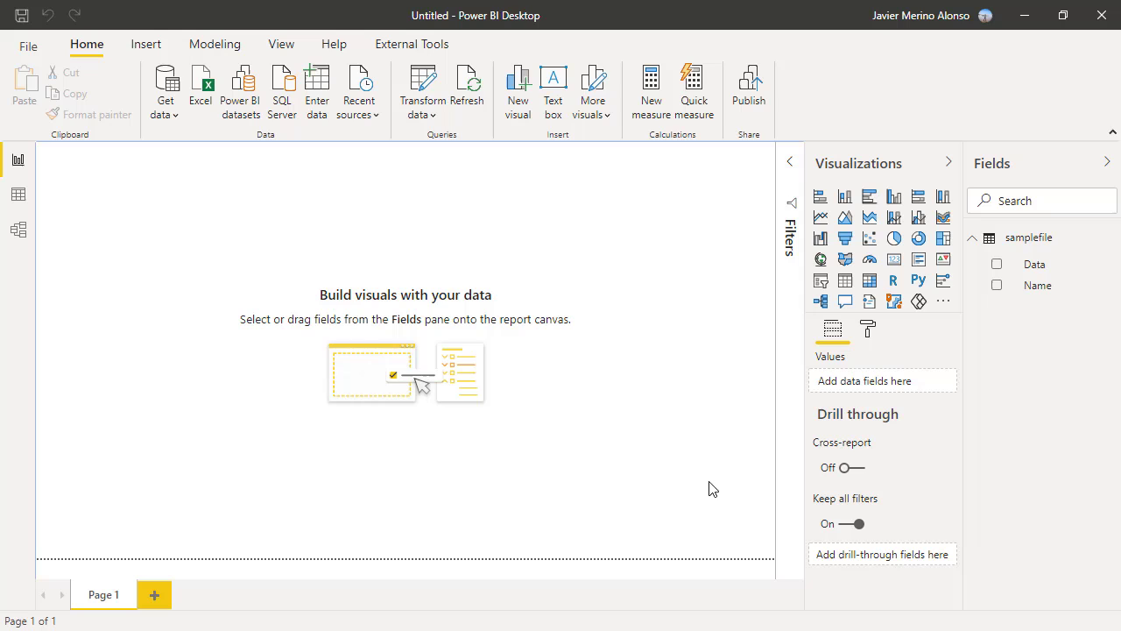
pyautogui.click(173, 118)
pyautogui.click(202, 462)
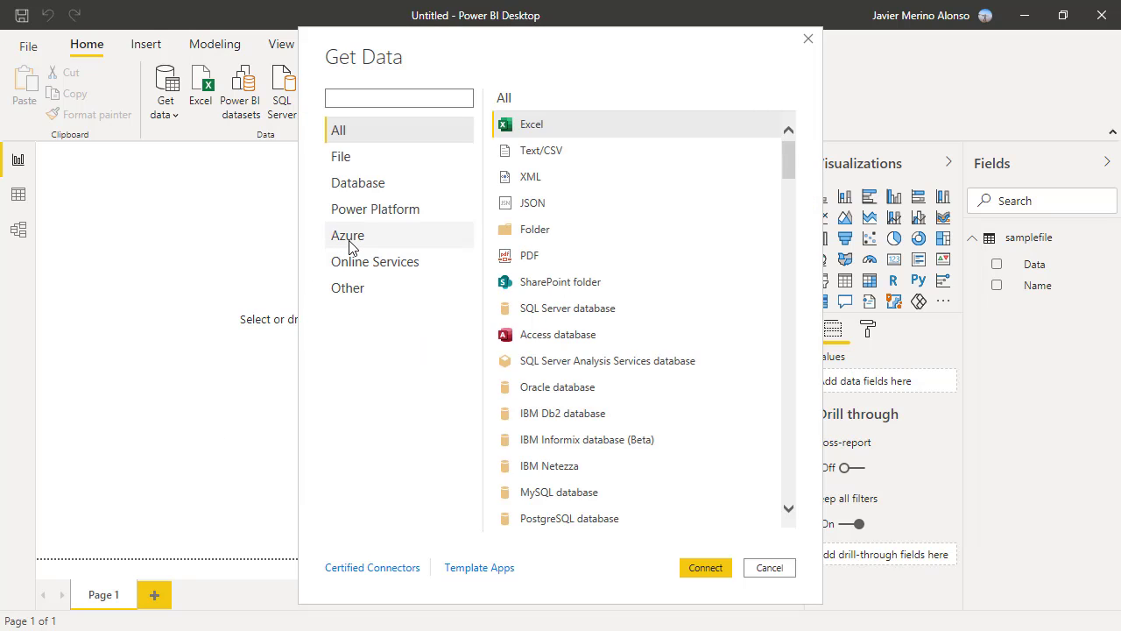
pyautogui.click(349, 241)
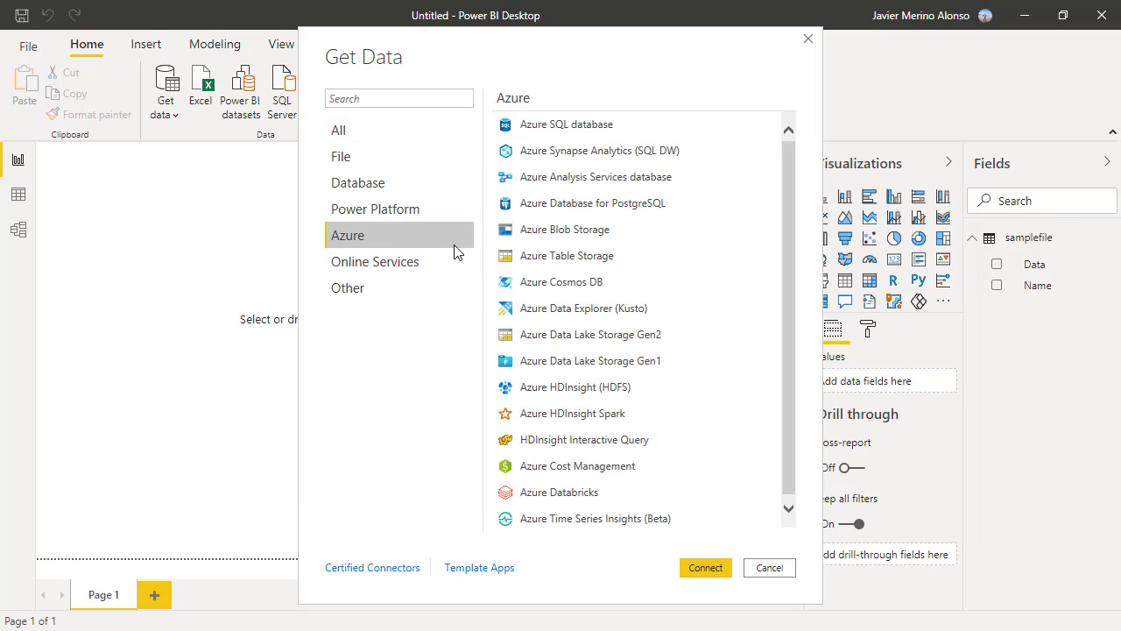
pyautogui.click(611, 229)
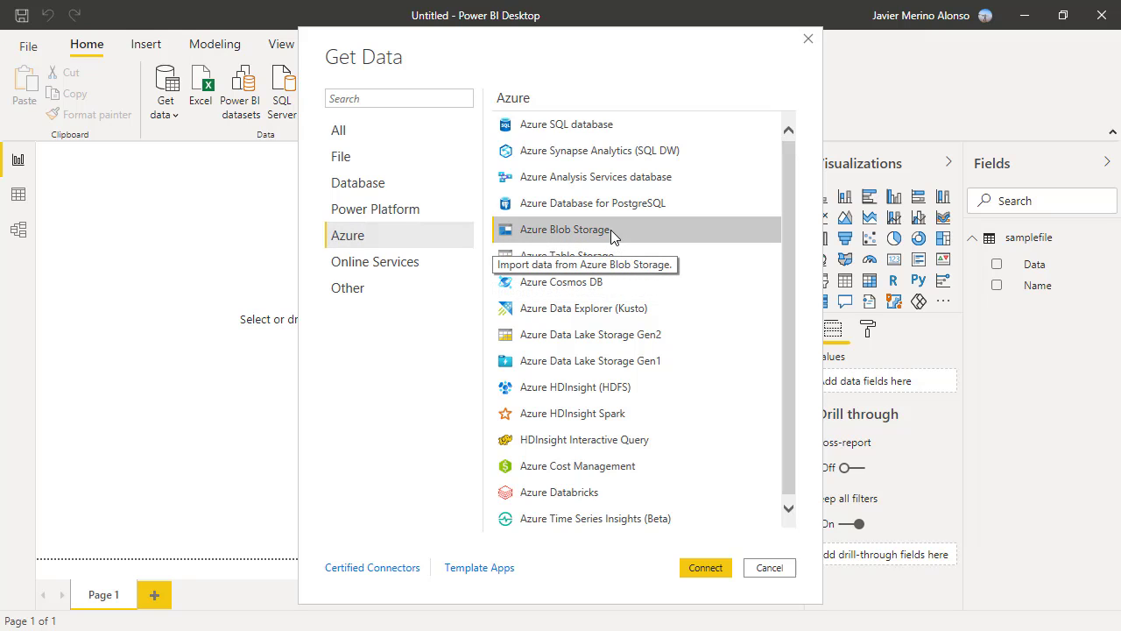
pyautogui.click(707, 568)
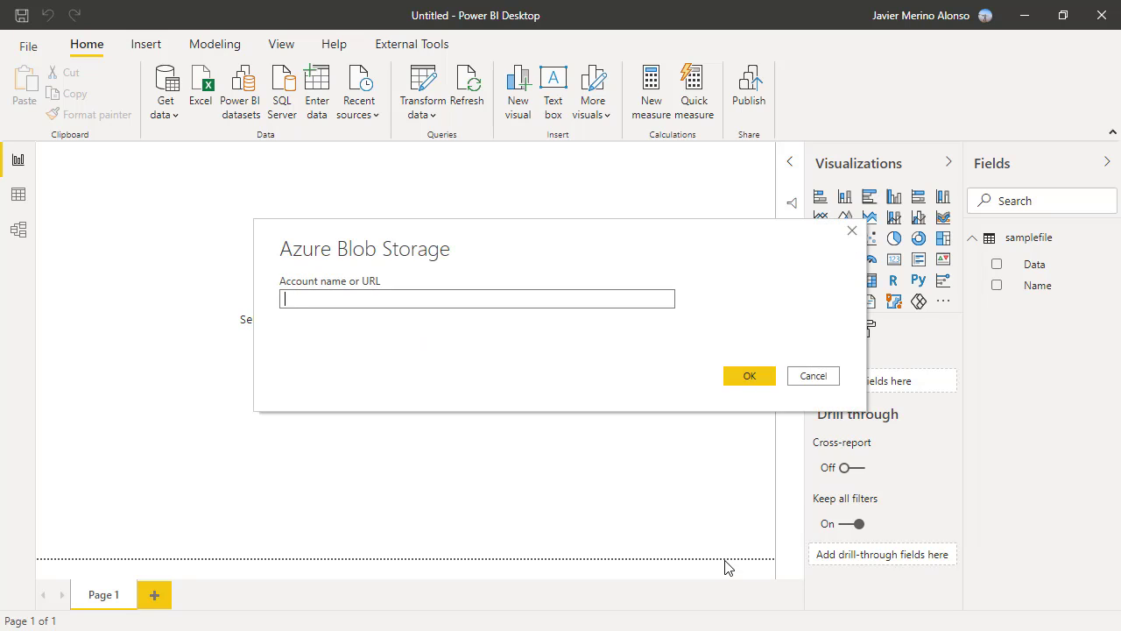
# - Identify the storage account by its name, javibisa, and proceed to the credentials
pyautogui.write('avibisa')
pyautogui.press('Left')
pyautogui.press('Left')
pyautogui.press('Left')
pyautogui.write('j')
pyautogui.press('Return')
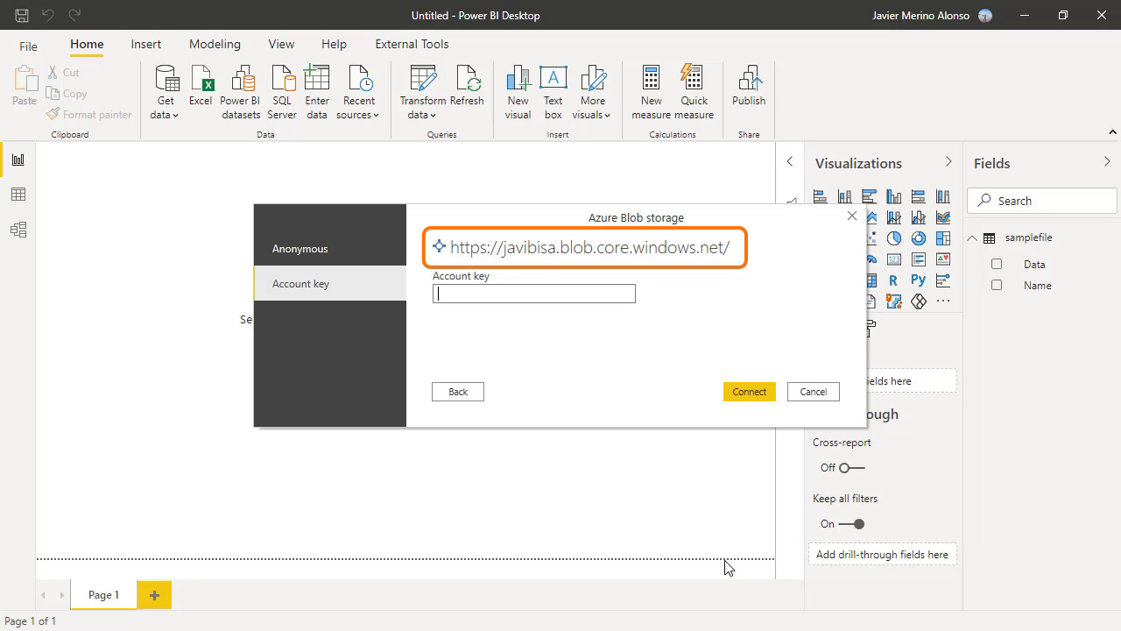
# - Return to the account entry and clear the storage account name
pyautogui.click(453, 395)
pyautogui.moveTo(329, 301); pyautogui.dragTo(236, 297)
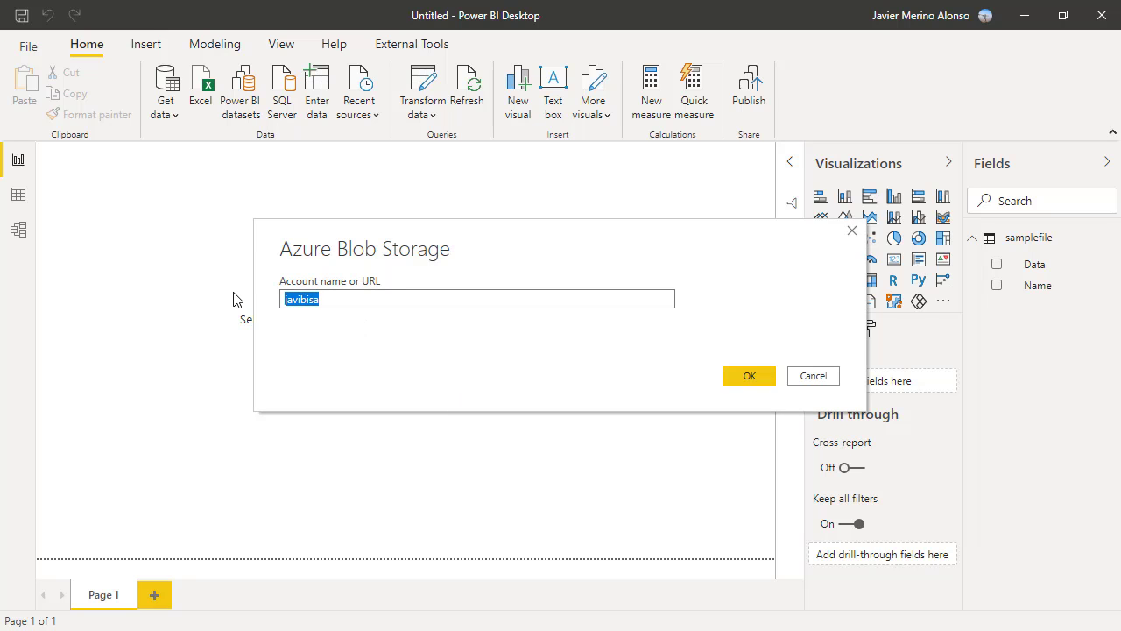
pyautogui.press('BackSpace')
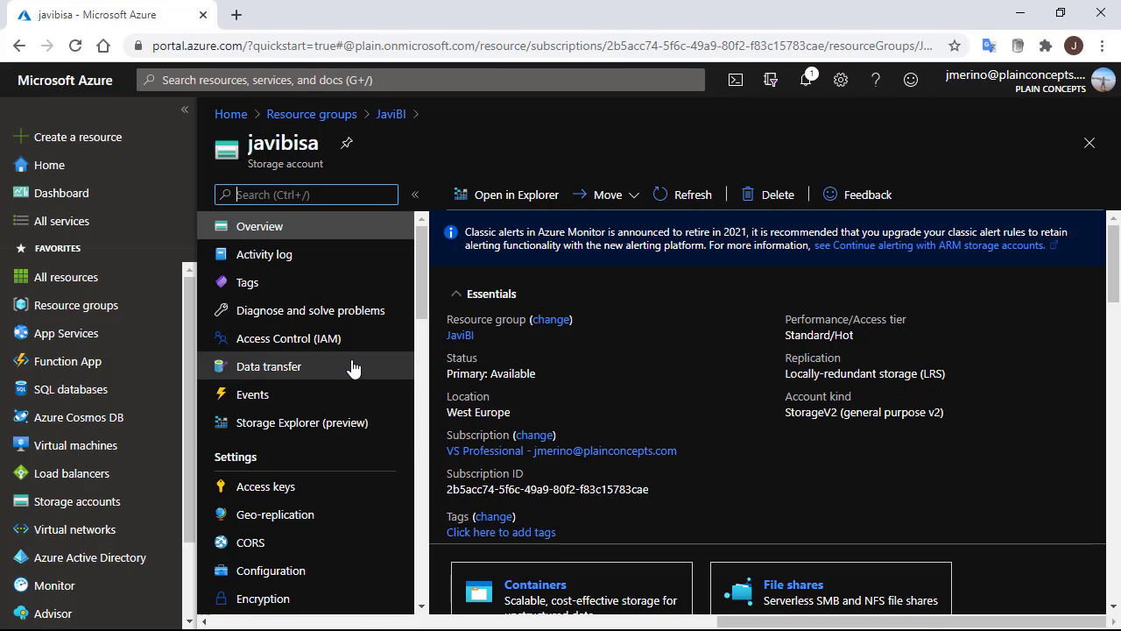
# - Copy the Blob service URL from the javibisa storage account's properties in the Azure portal
pyautogui.scroll(-2, 350, 363)
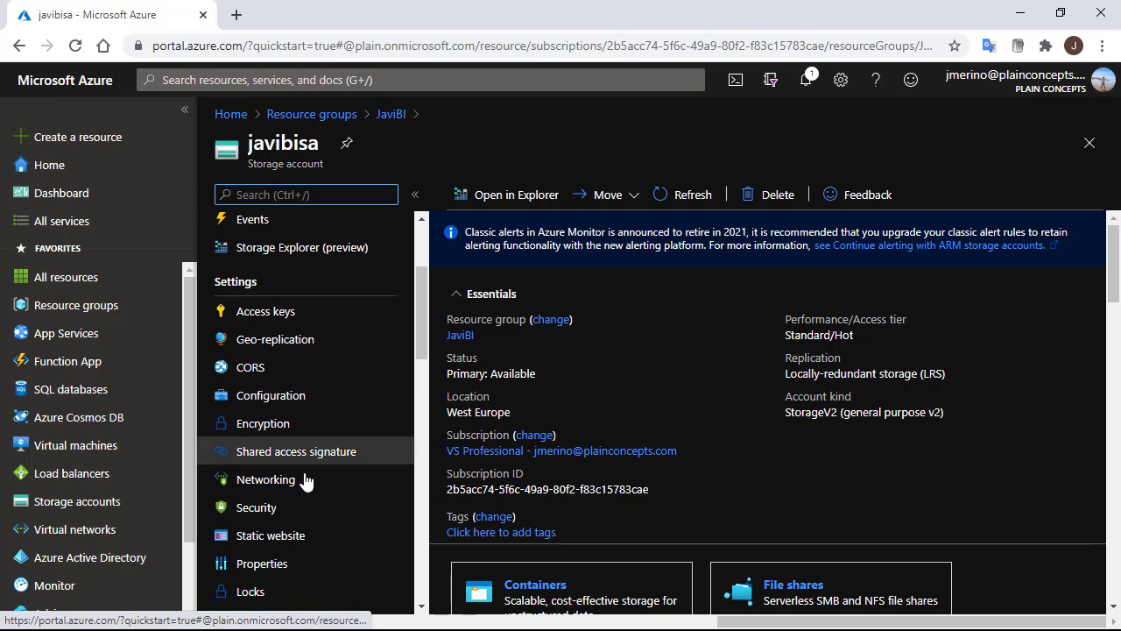
pyautogui.click(280, 564)
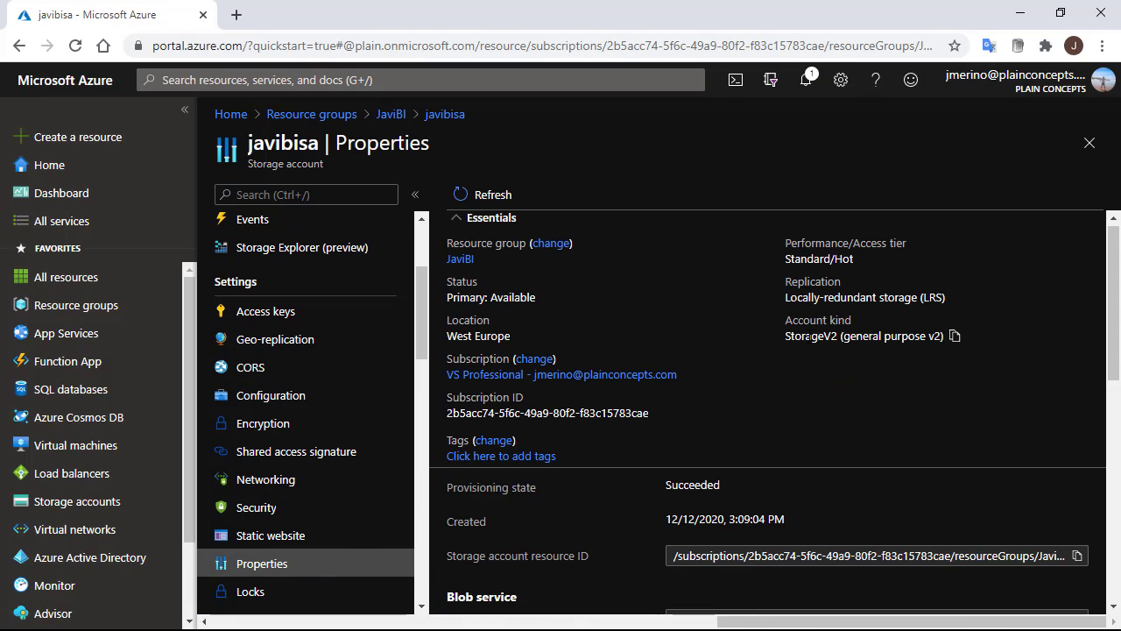
pyautogui.scroll(-3, 808, 336)
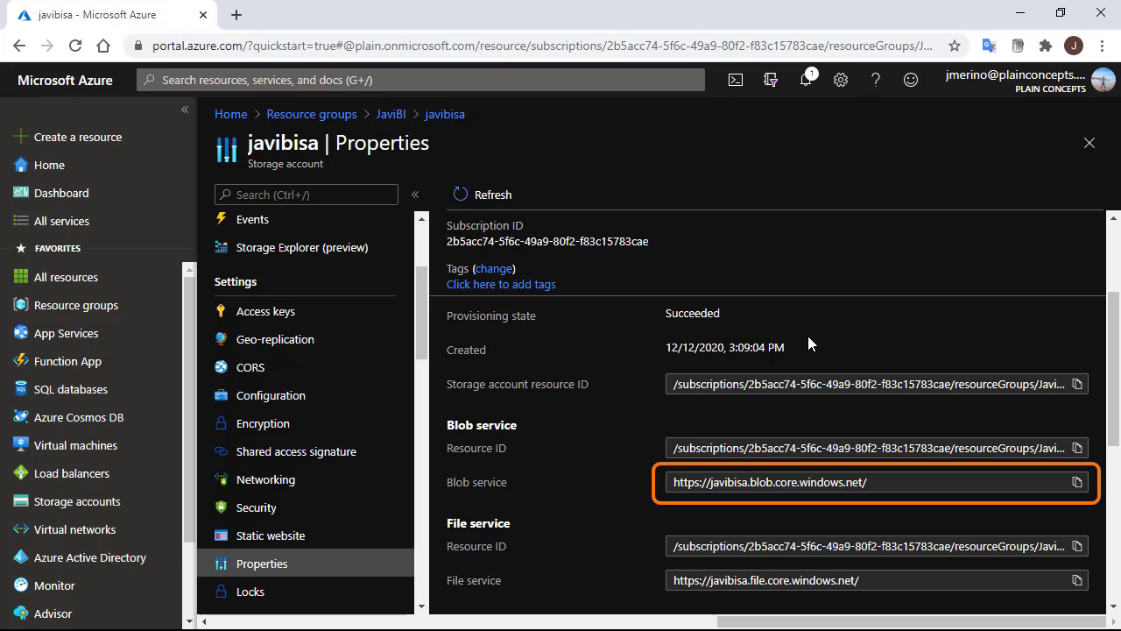
pyautogui.click(1077, 481)
# - Return to Power BI Desktop and submit the copied Blob service URL as the storage account address
pyautogui.hotkey('alt', 'Tab')
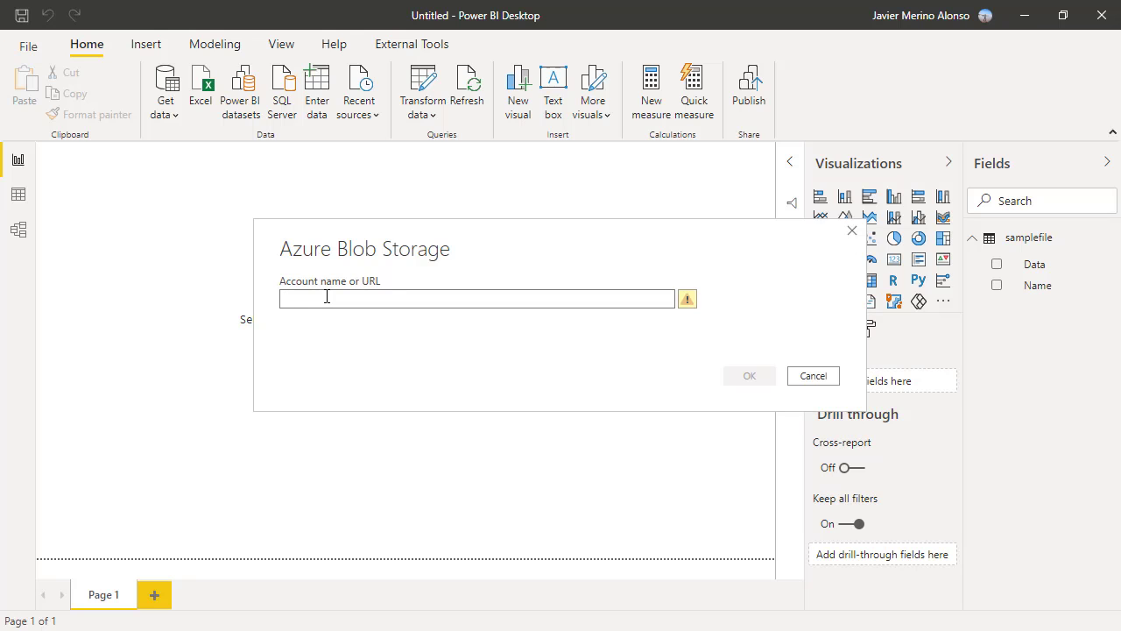
pyautogui.hotkey('ctrl', 'v')
pyautogui.click(762, 376)
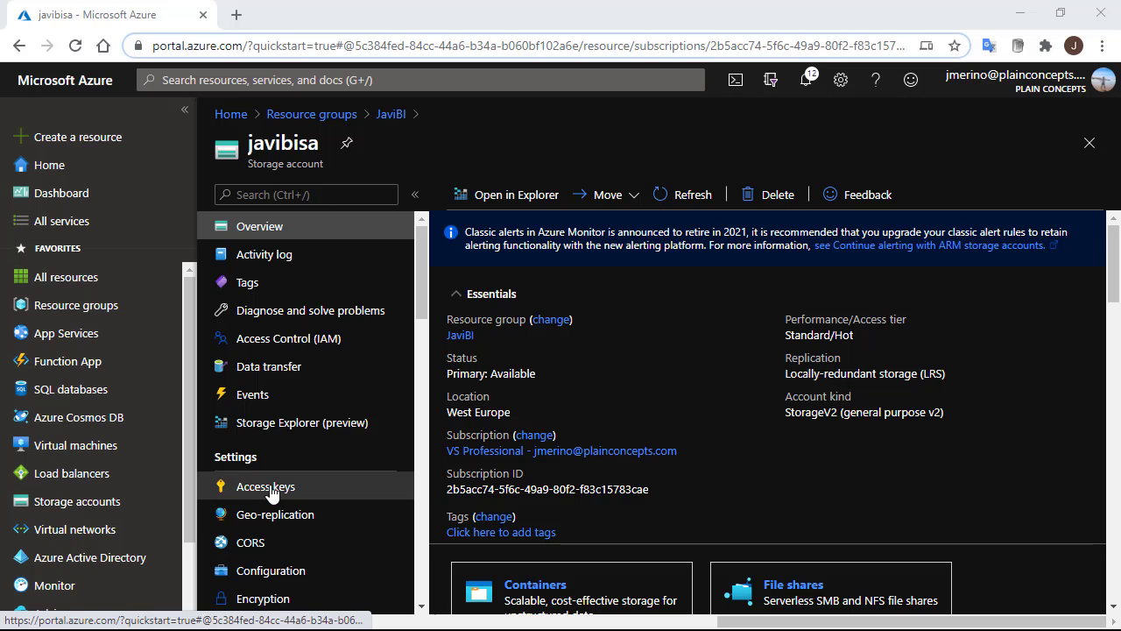
# - Reveal the javibisa storage account's access keys in the Azure portal and copy the key1 value
pyautogui.click(271, 492)
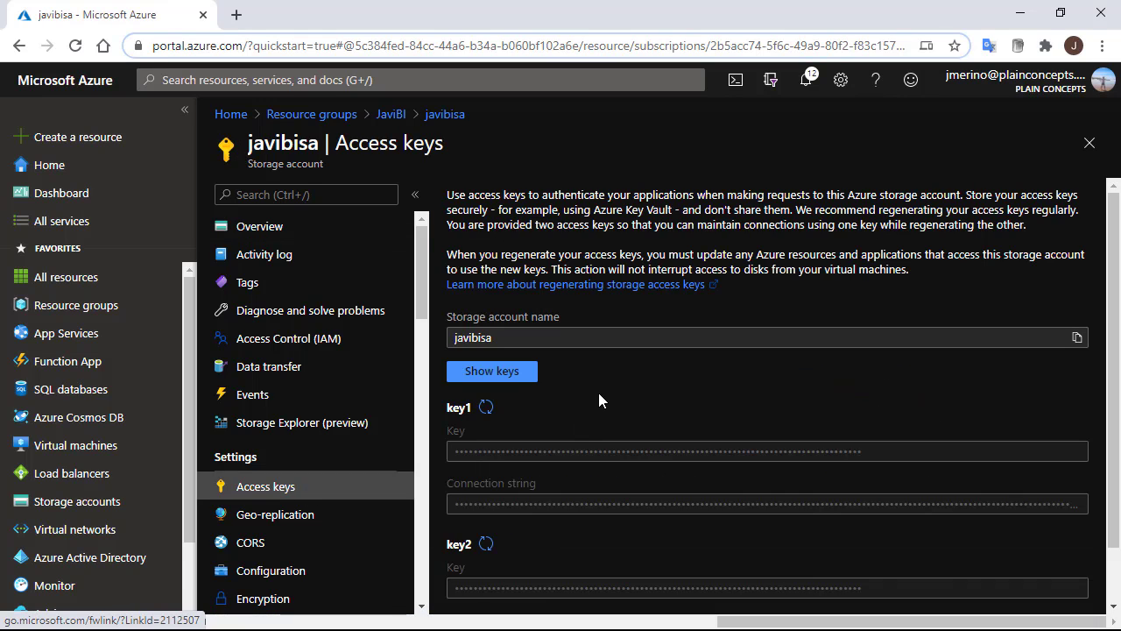
pyautogui.click(513, 380)
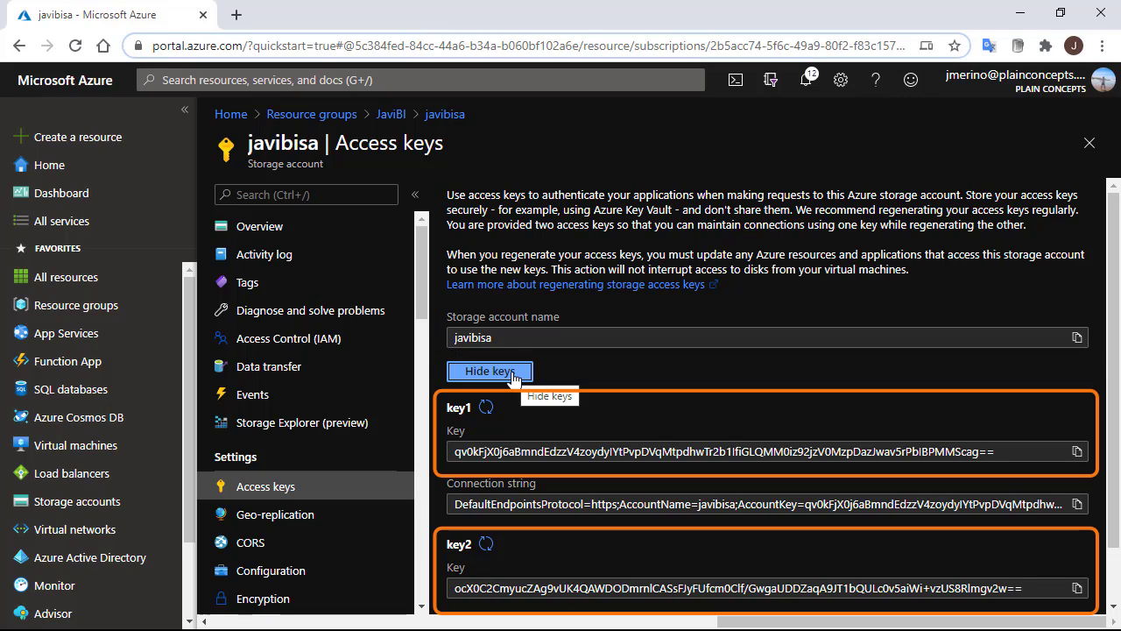
pyautogui.scroll(-1, 1114, 358)
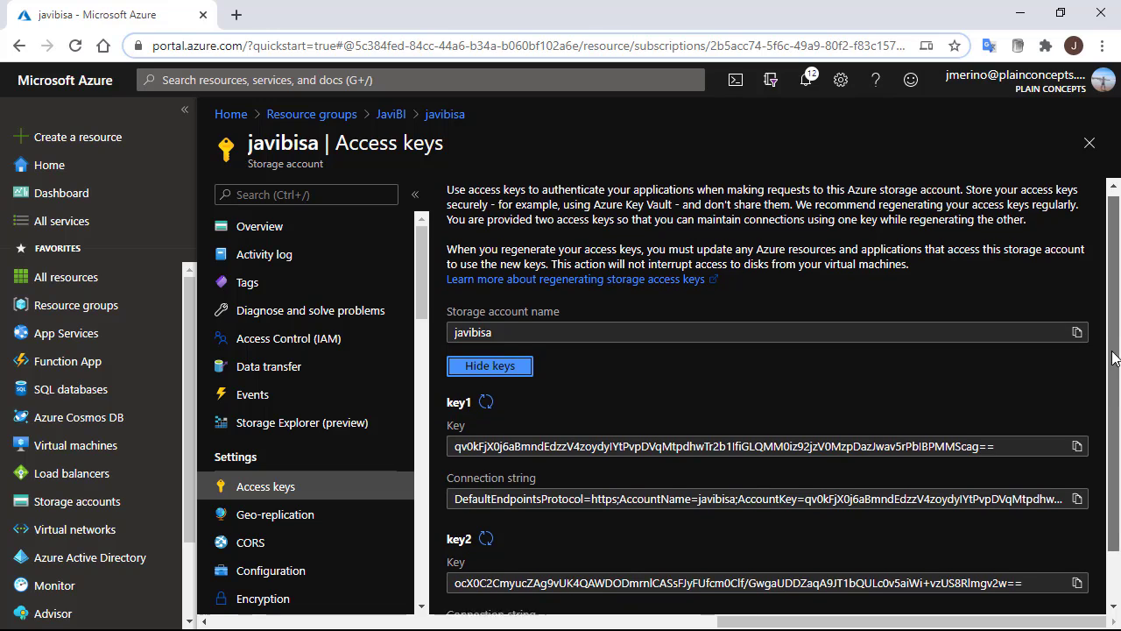
pyautogui.moveTo(1114, 357); pyautogui.dragTo(1112, 392)
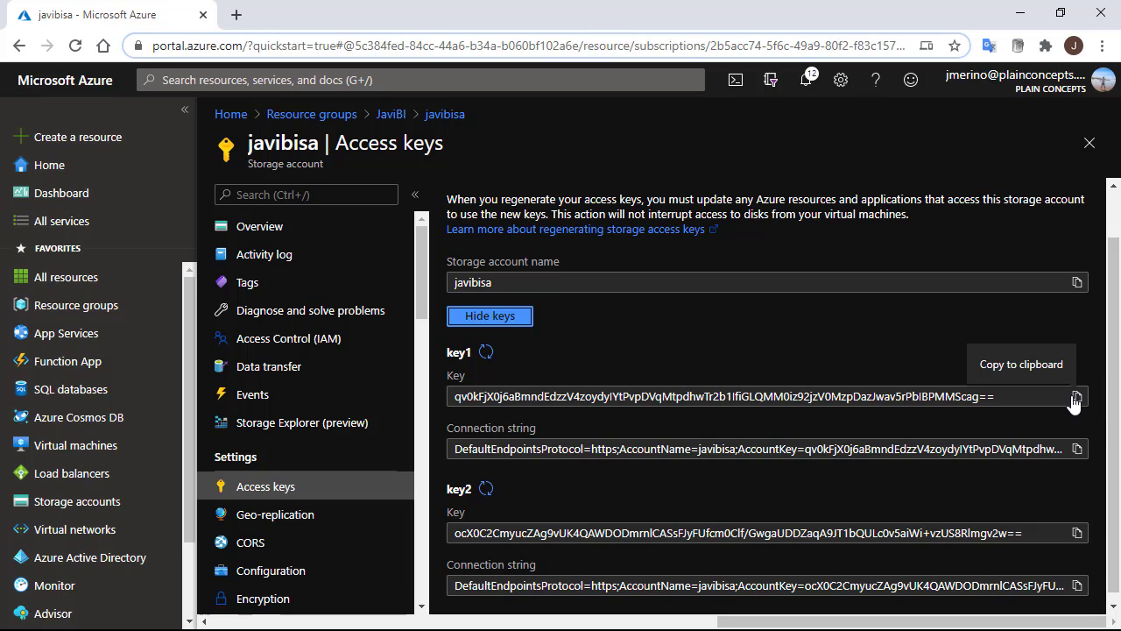
pyautogui.click(1077, 397)
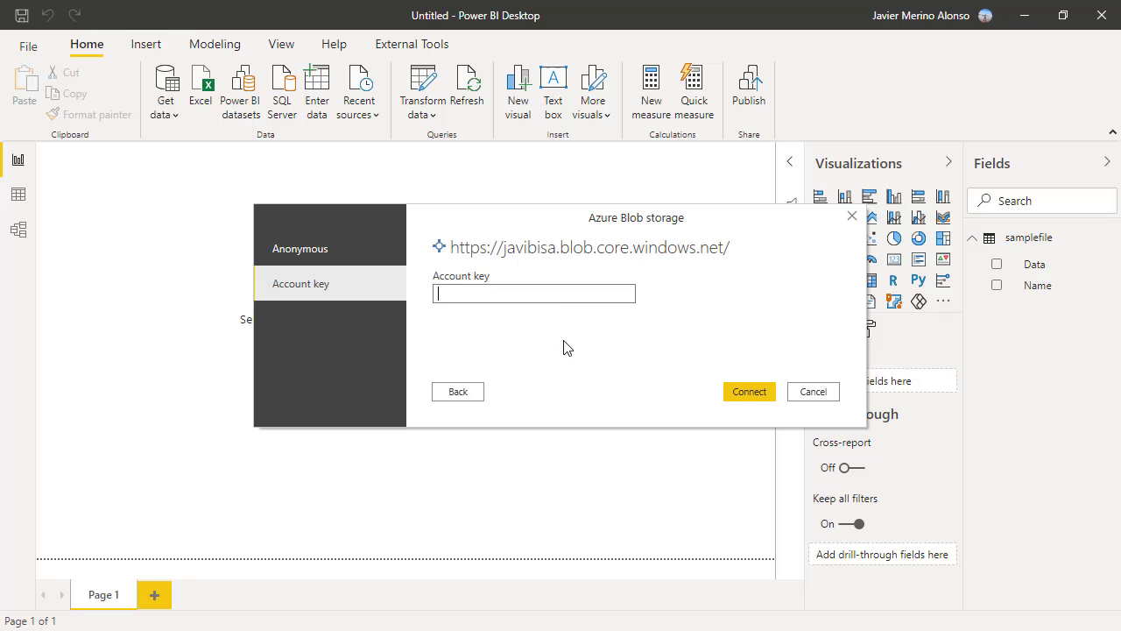
# - Paste the copied account key into the Azure Blob storage credentials in Power BI Desktop and connect
pyautogui.click(549, 296)
pyautogui.hotkey('ctrl', 'v')
pyautogui.click(754, 392)
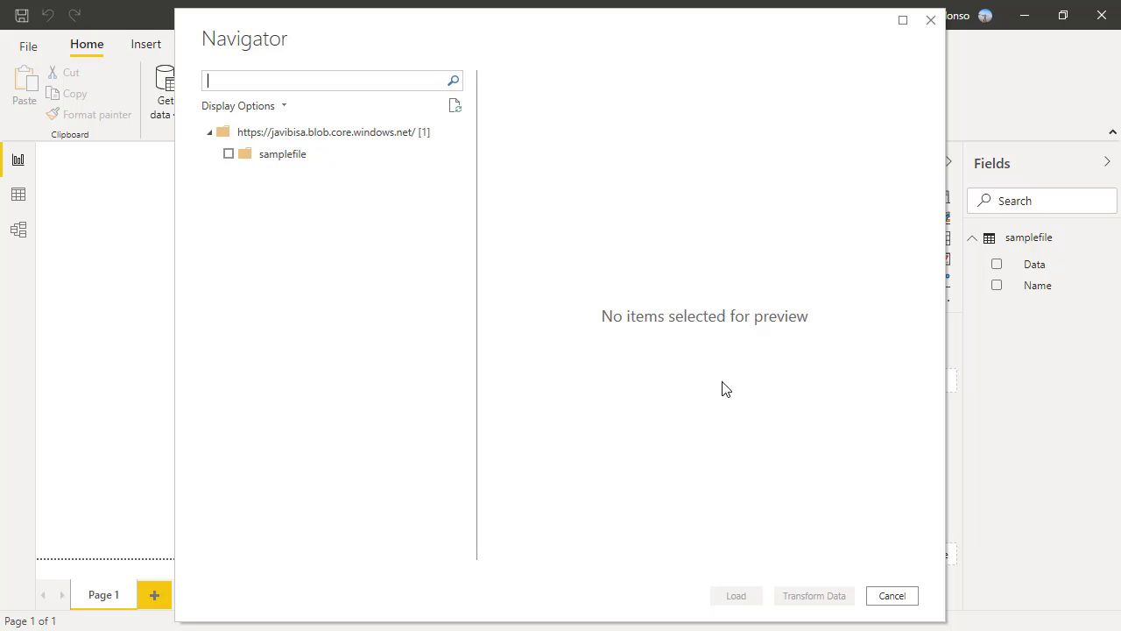
# - Open the samplefile container for transformation and drill through the Users.json binary into its content list
pyautogui.click(229, 155)
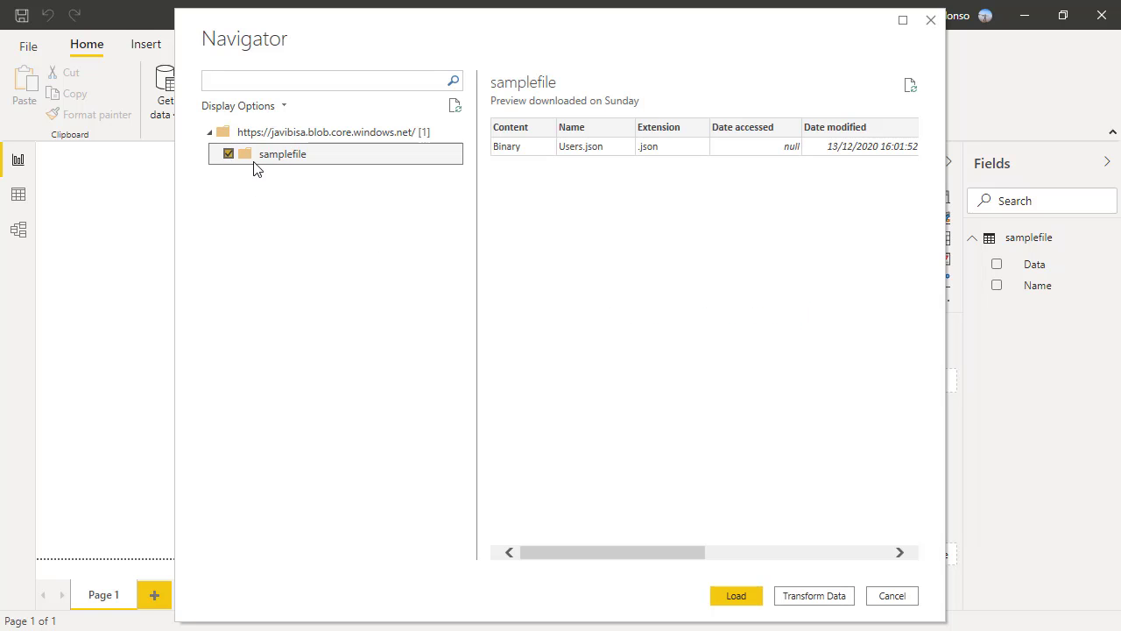
pyautogui.click(839, 594)
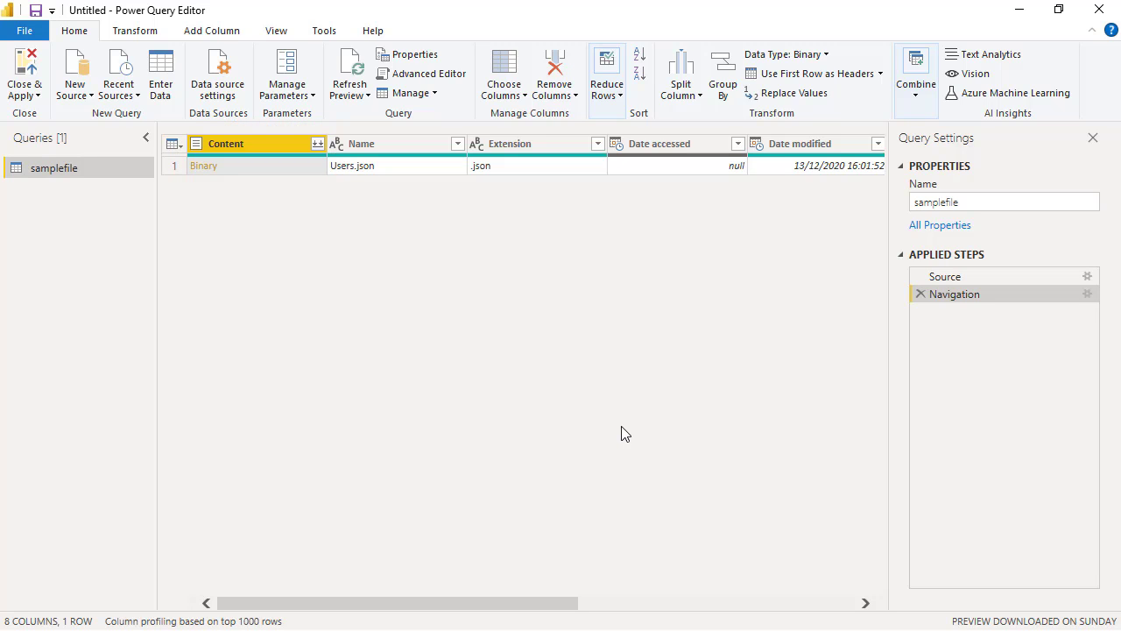
pyautogui.click(207, 169)
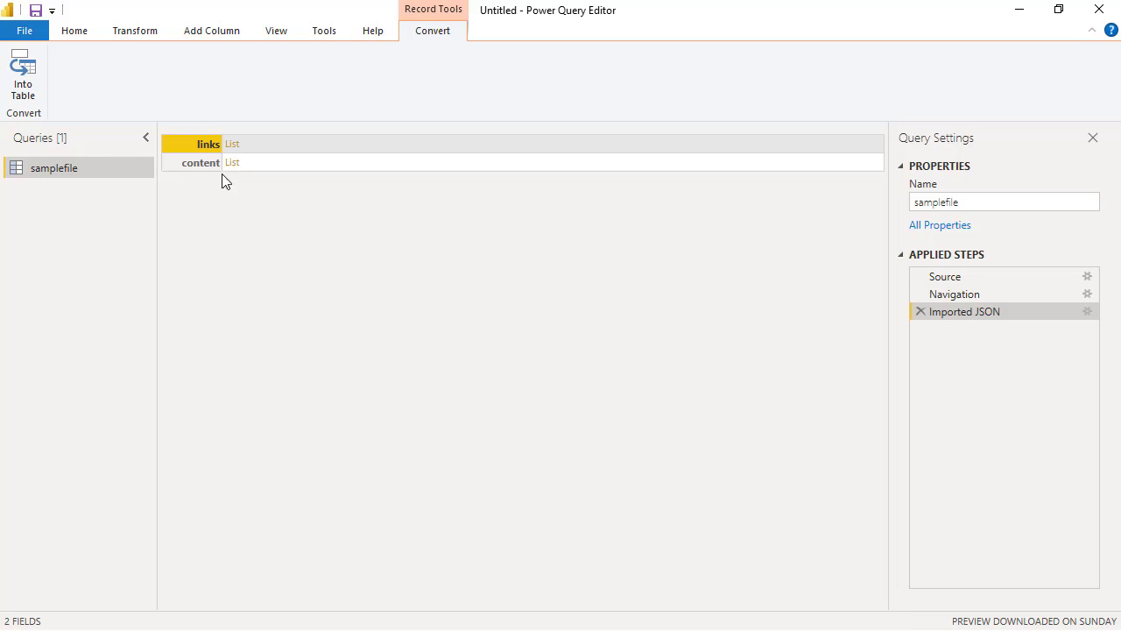
pyautogui.click(233, 166)
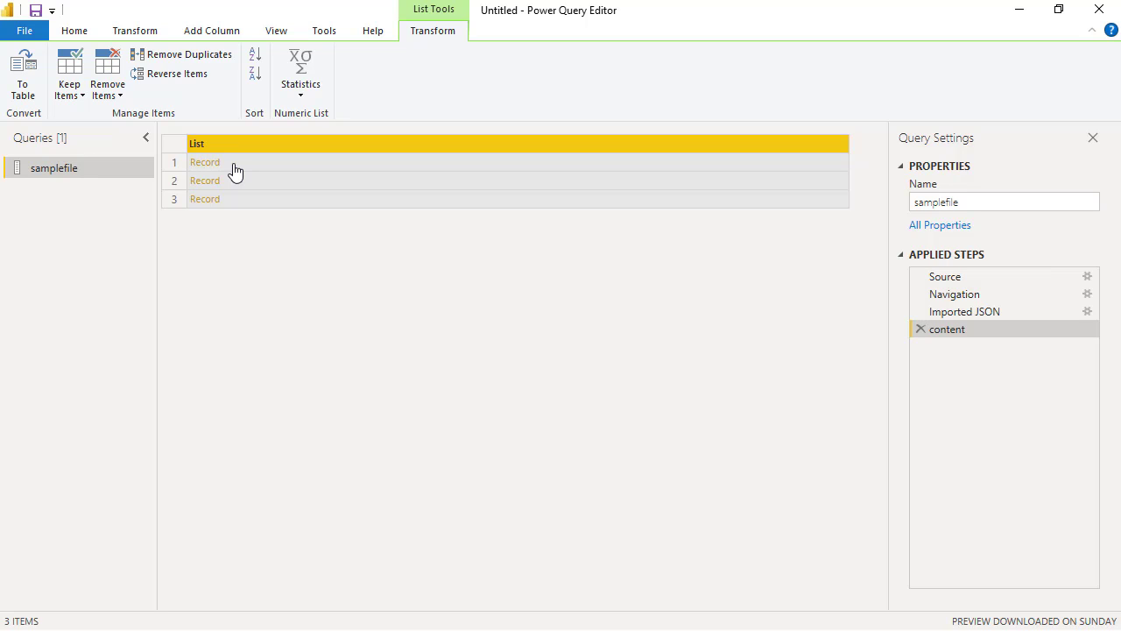
# - Drill into the first record's fields list and its first entry, and remove the applied steps following content
pyautogui.click(214, 164)
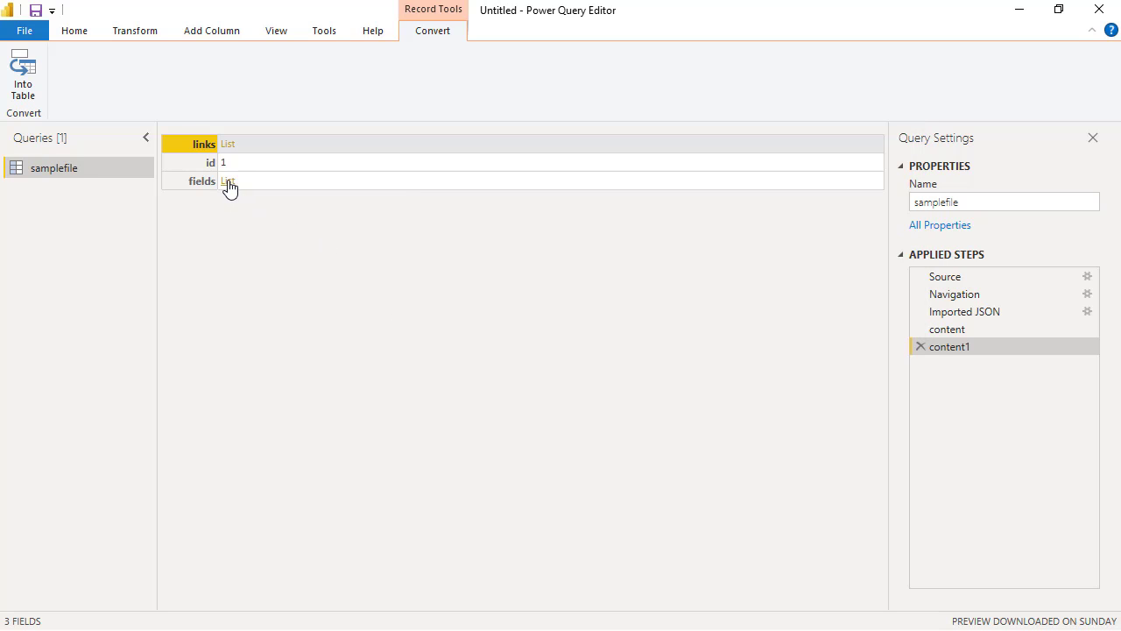
pyautogui.click(228, 182)
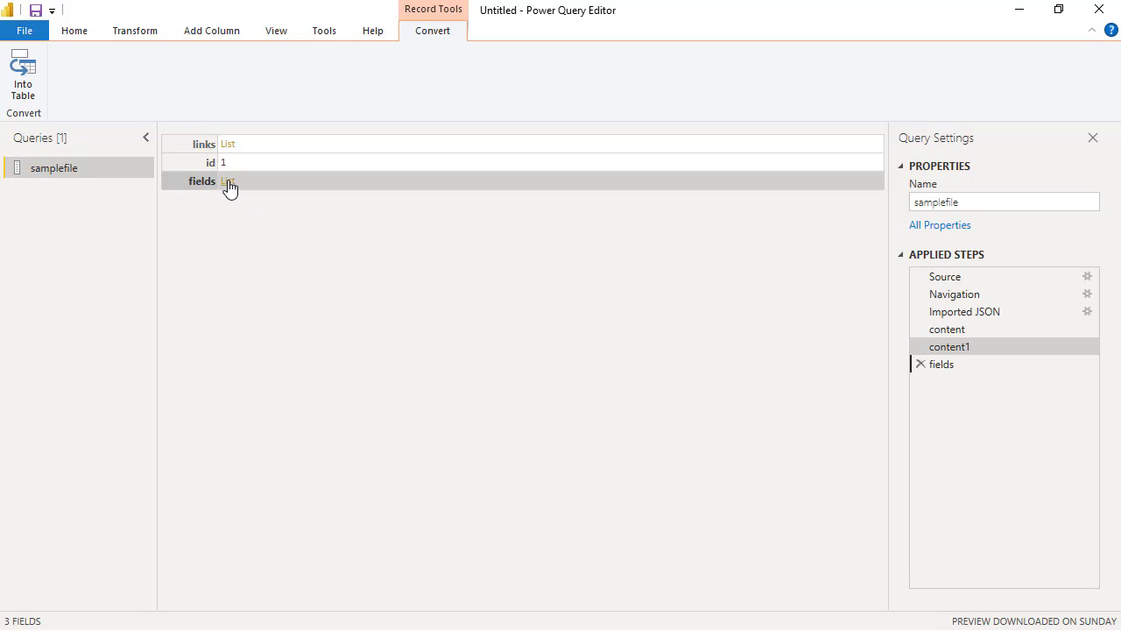
pyautogui.click(205, 164)
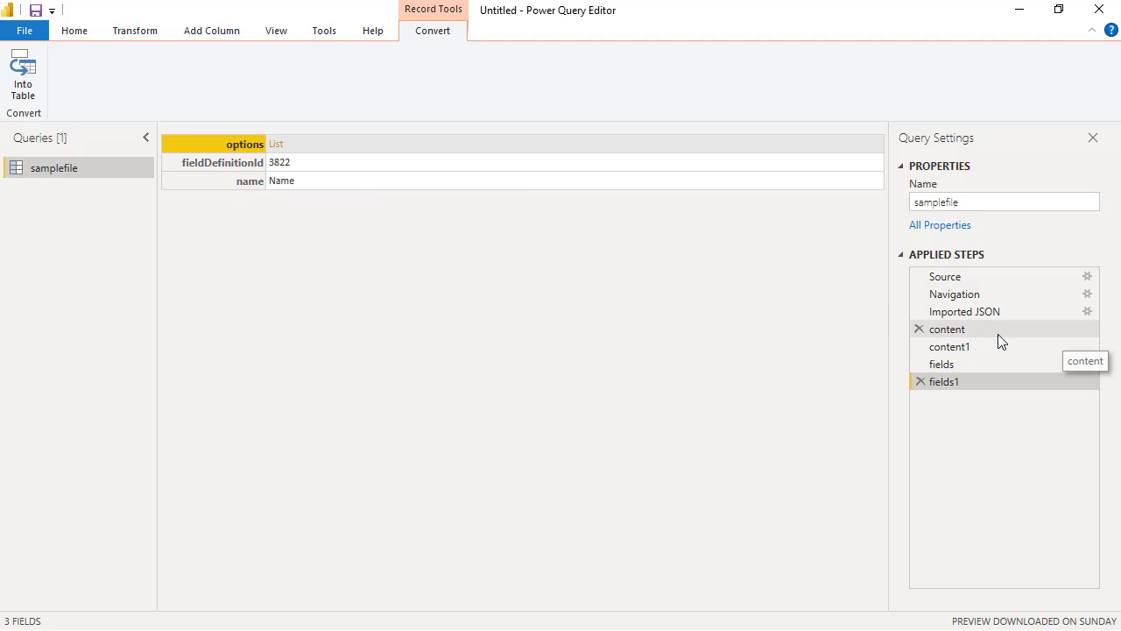
pyautogui.click(920, 365)
pyautogui.click(920, 347)
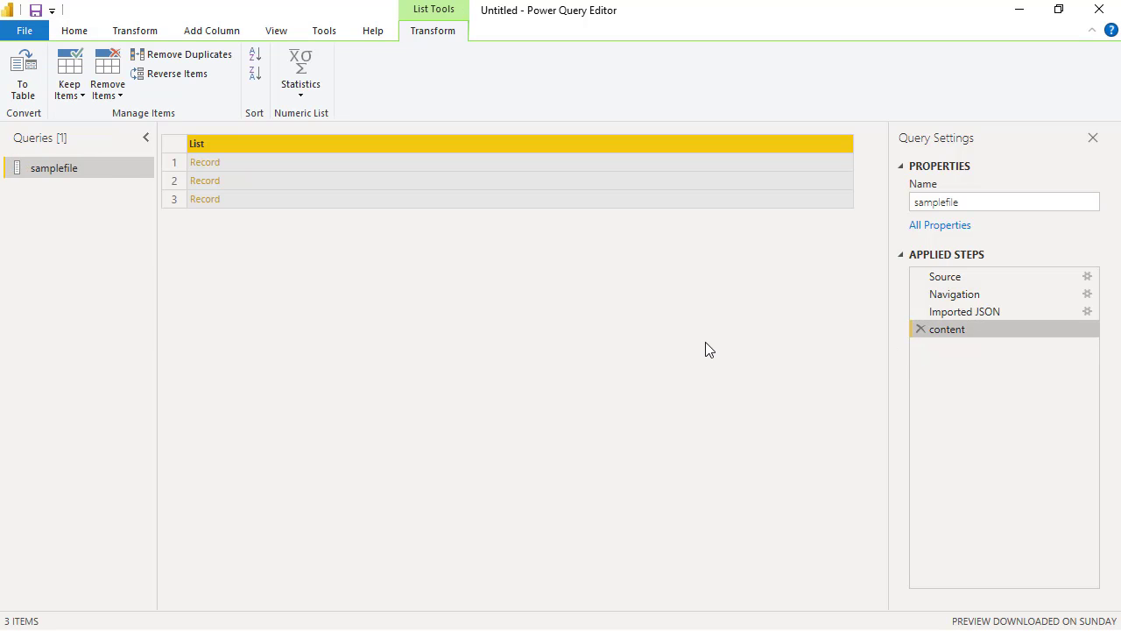
# - Convert the content list of records to a table, with no delimiter and extra columns shown as errors
pyautogui.click(31, 89)
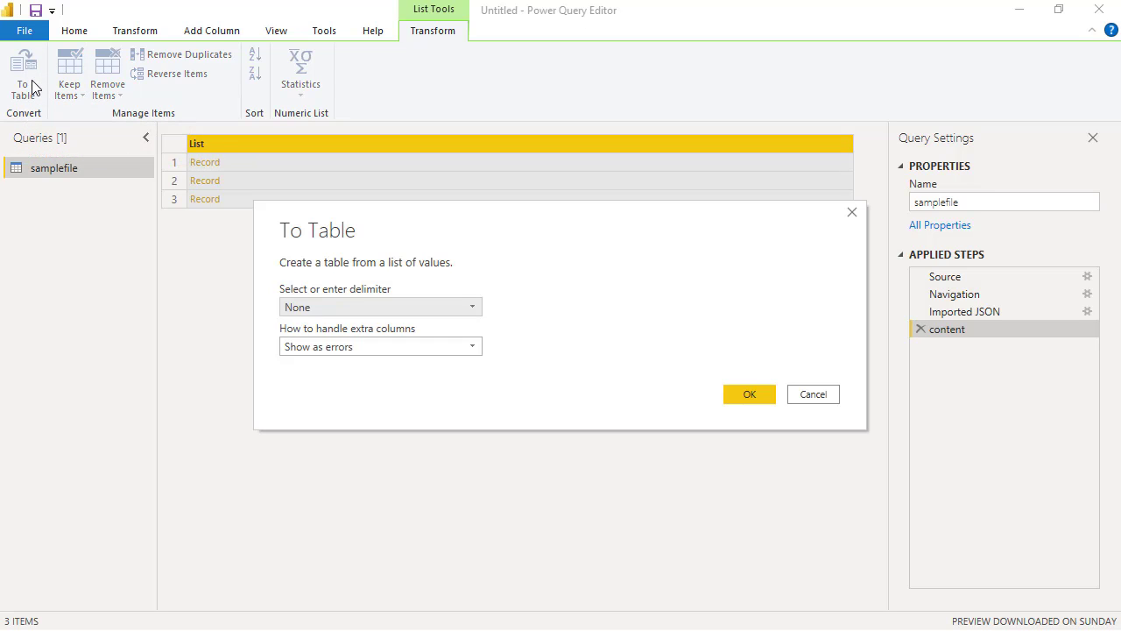
pyautogui.click(750, 405)
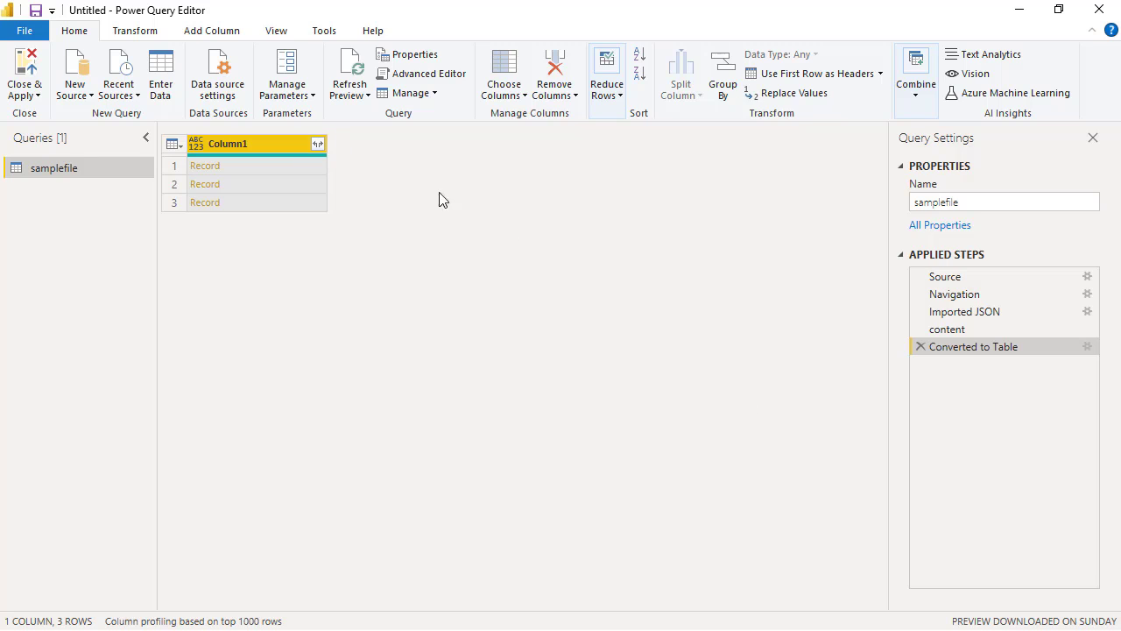
# - Expand Column1 into id and fields without the original column name prefix, and expand the fields lists to new rows
pyautogui.click(318, 144)
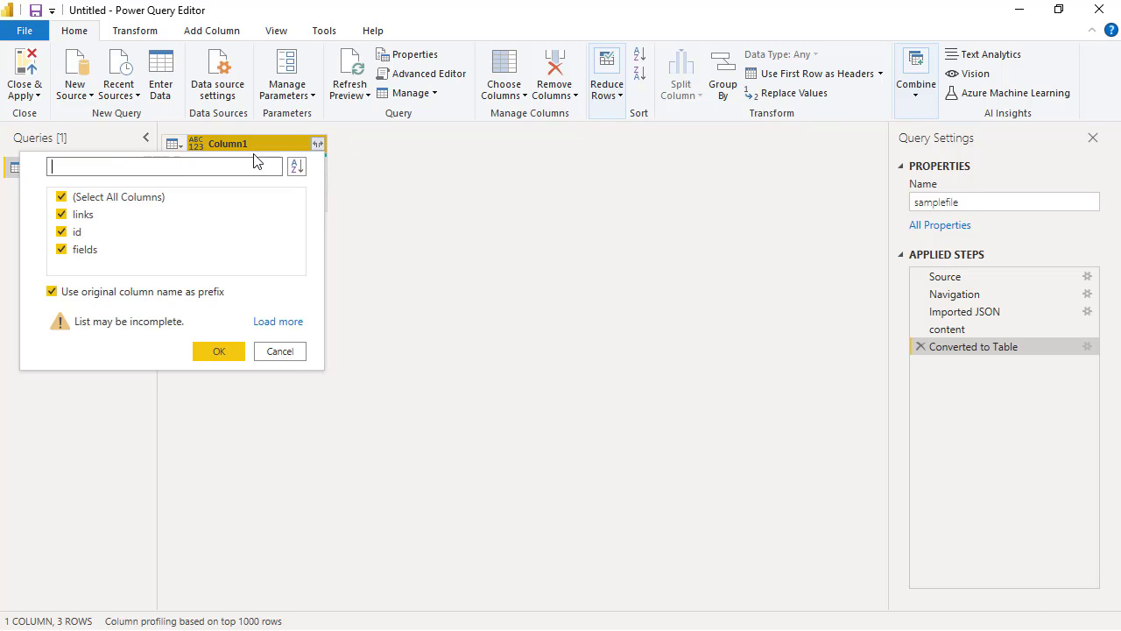
pyautogui.click(61, 216)
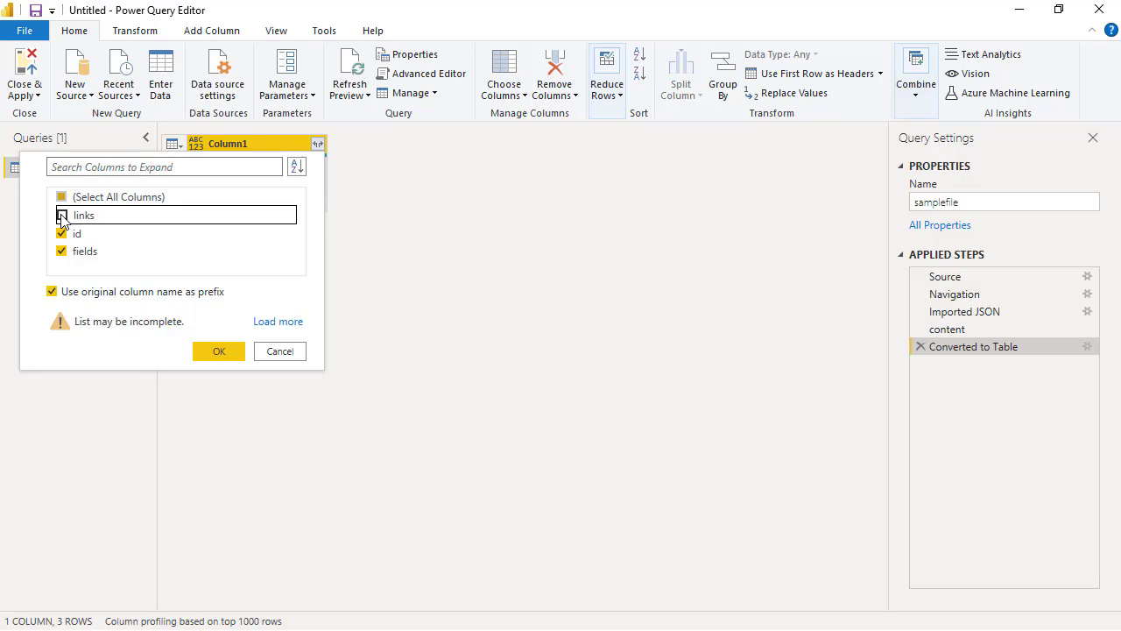
pyautogui.click(51, 292)
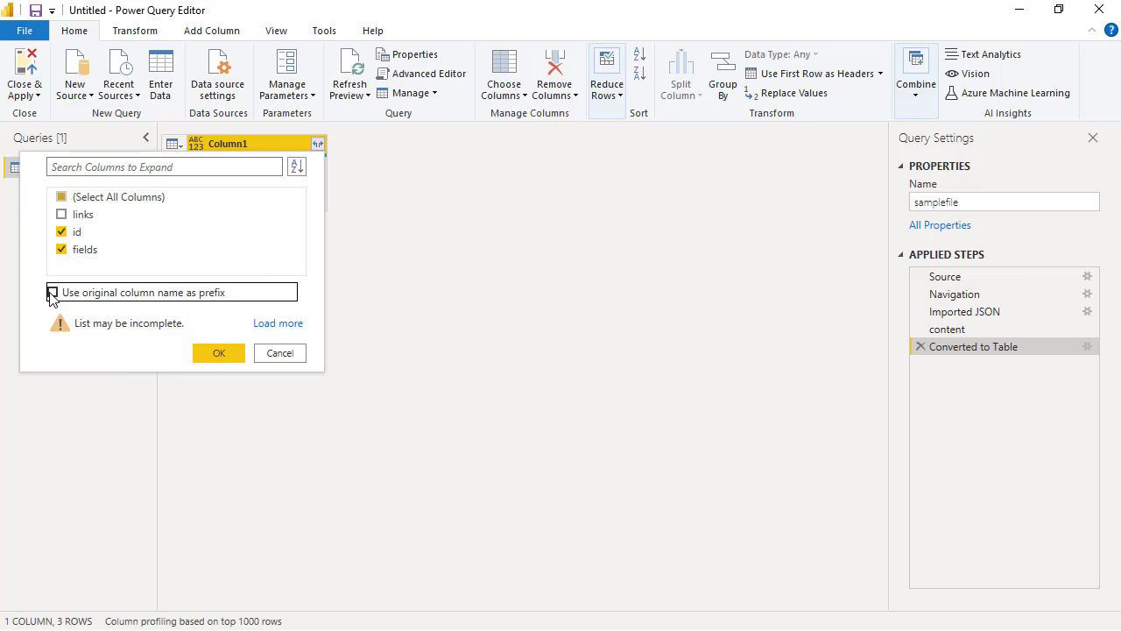
pyautogui.click(212, 350)
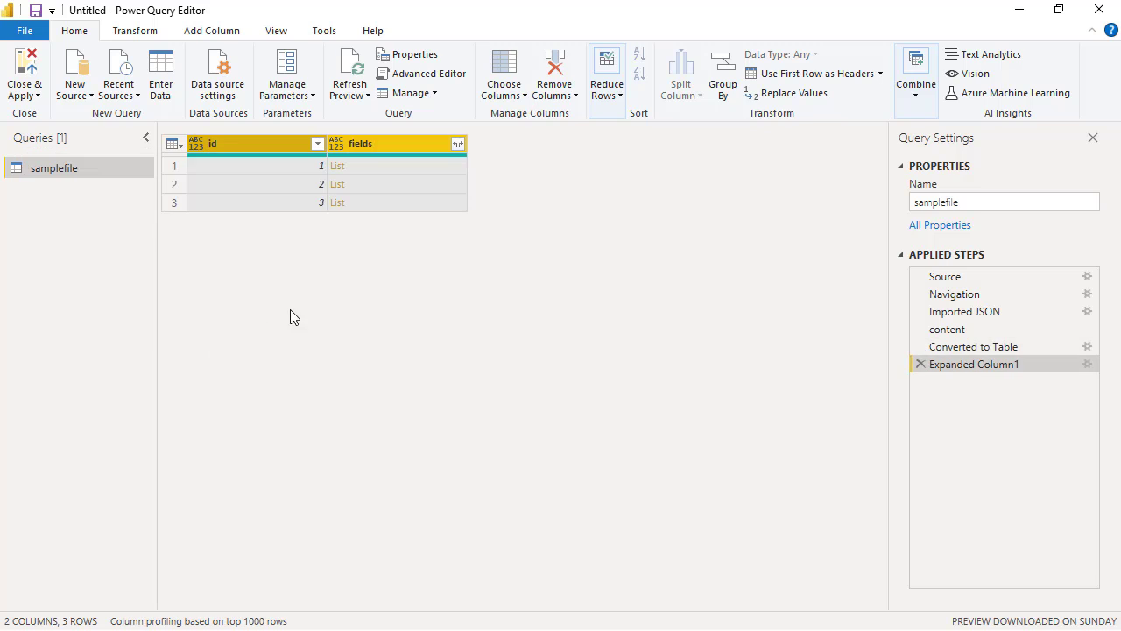
pyautogui.click(457, 146)
pyautogui.click(427, 166)
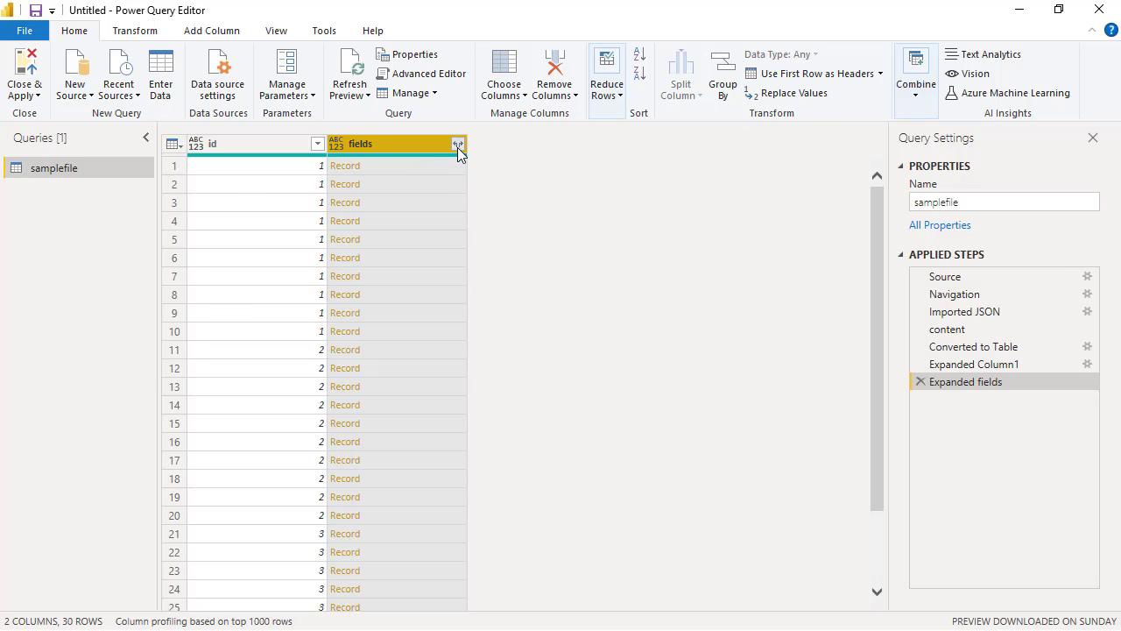
# - Try expanding the fields records into options and name with the original column name as prefix, and remove that applied step
pyautogui.click(457, 146)
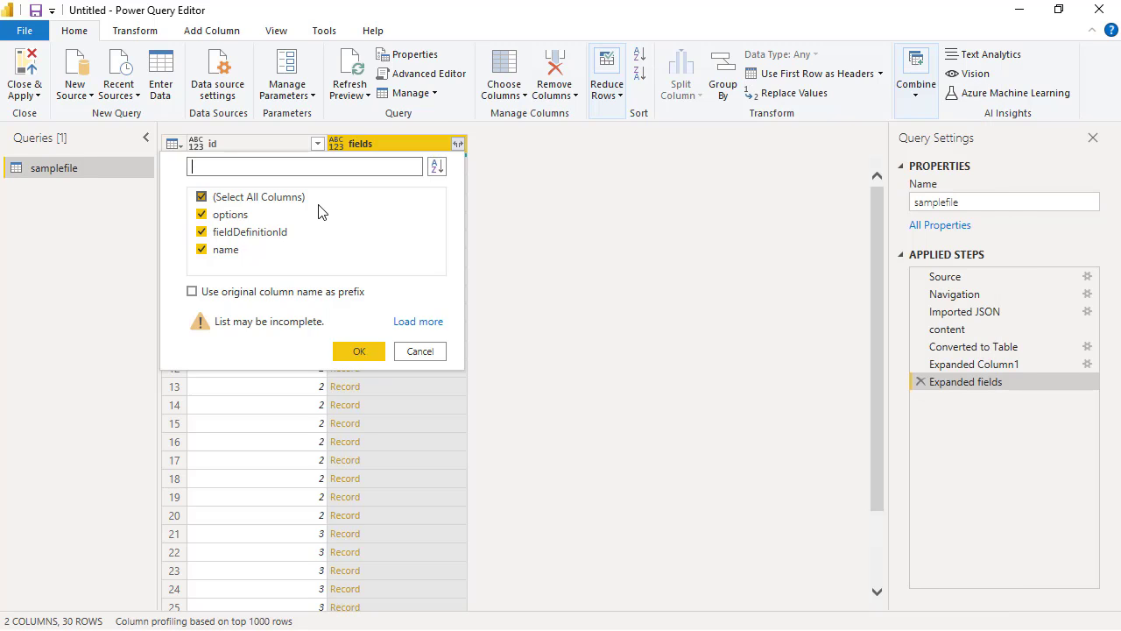
pyautogui.click(203, 233)
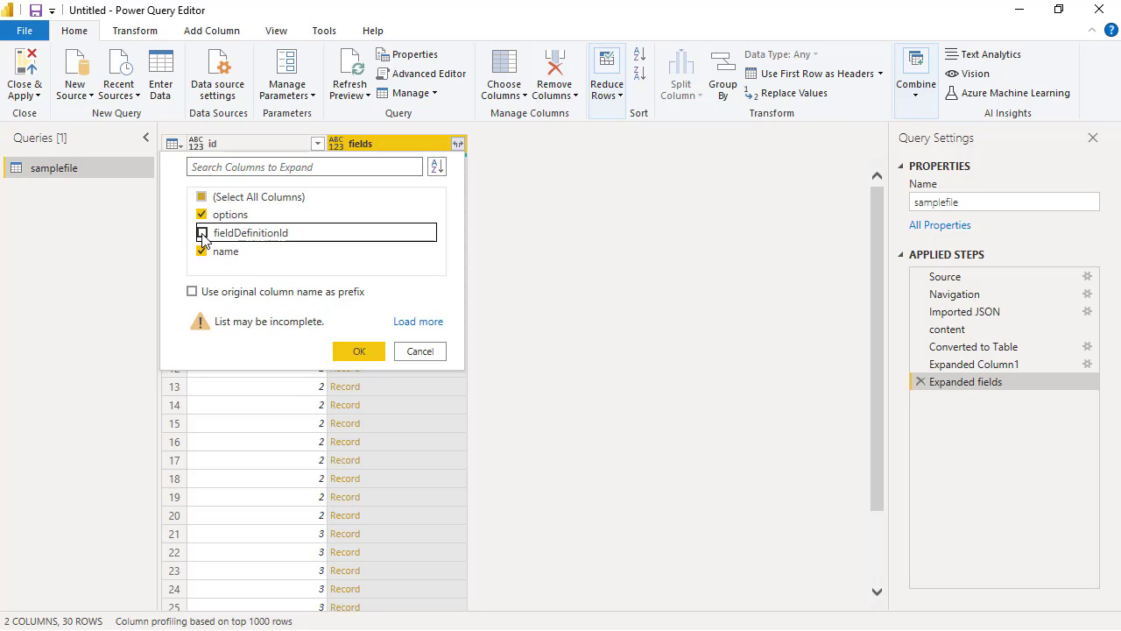
pyautogui.click(193, 293)
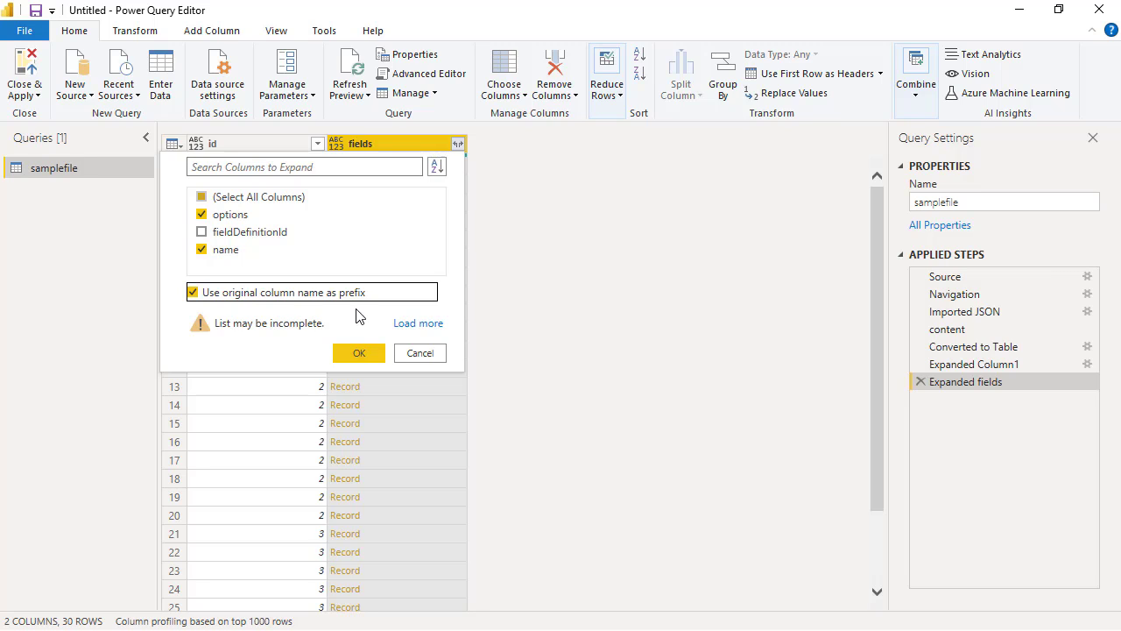
pyautogui.click(364, 352)
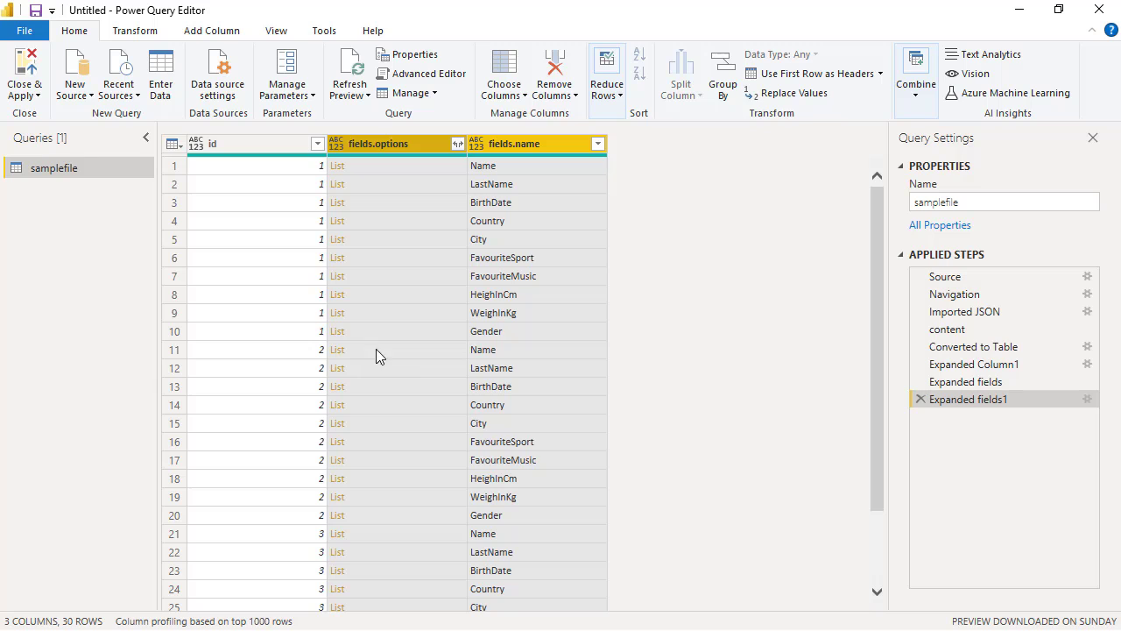
pyautogui.click(920, 400)
# - Expand the fields records into options and name only, without using the original column name as prefix
pyautogui.click(457, 143)
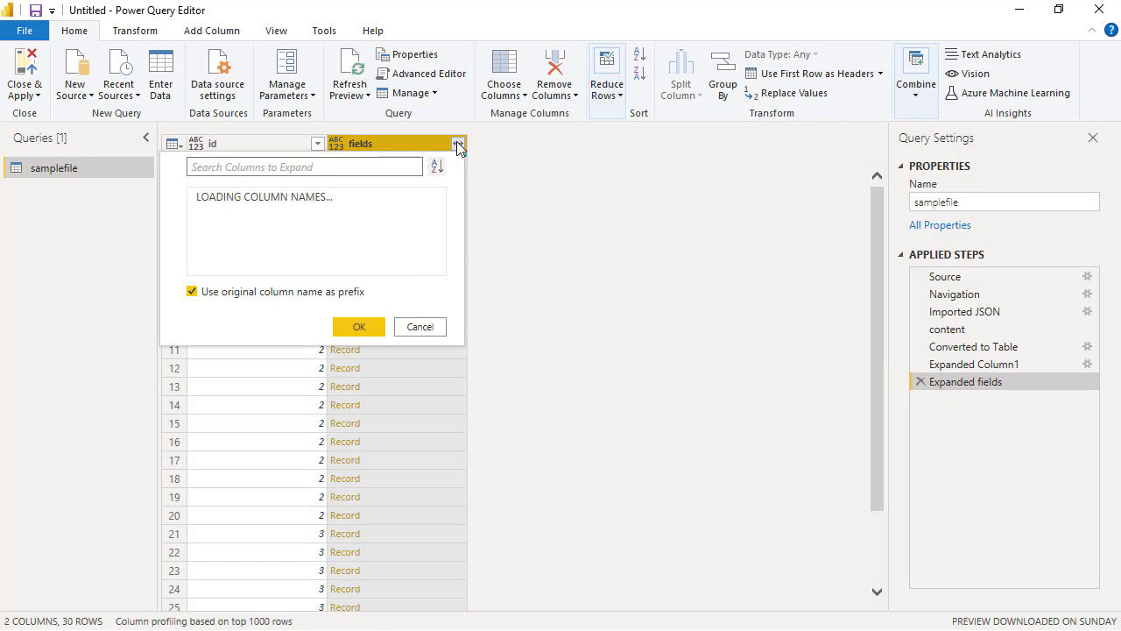
pyautogui.click(202, 232)
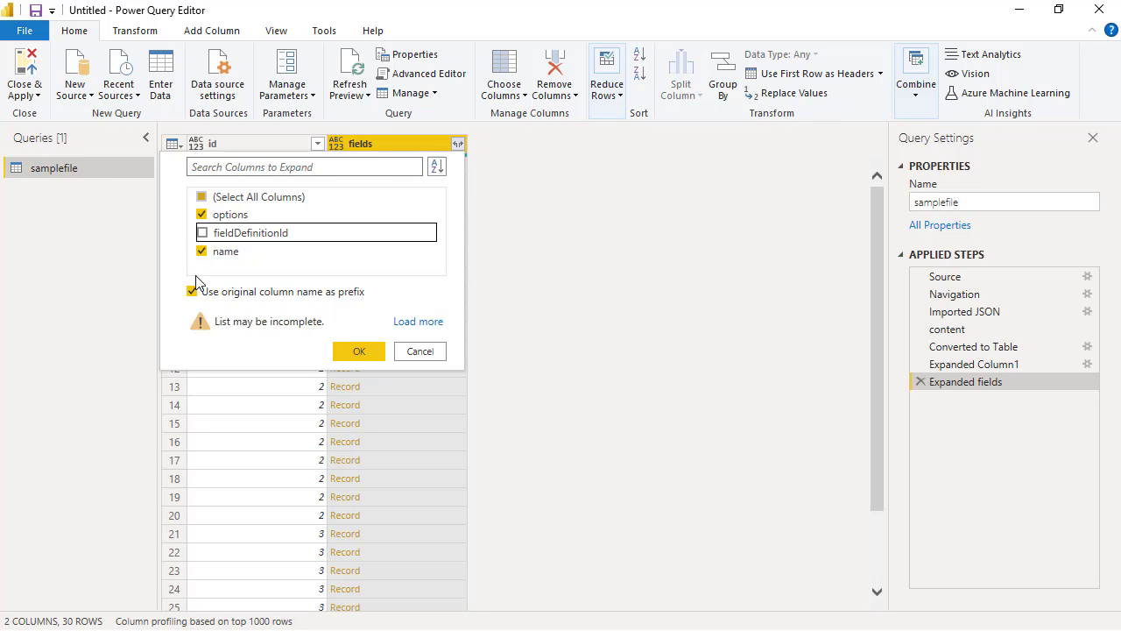
pyautogui.click(192, 291)
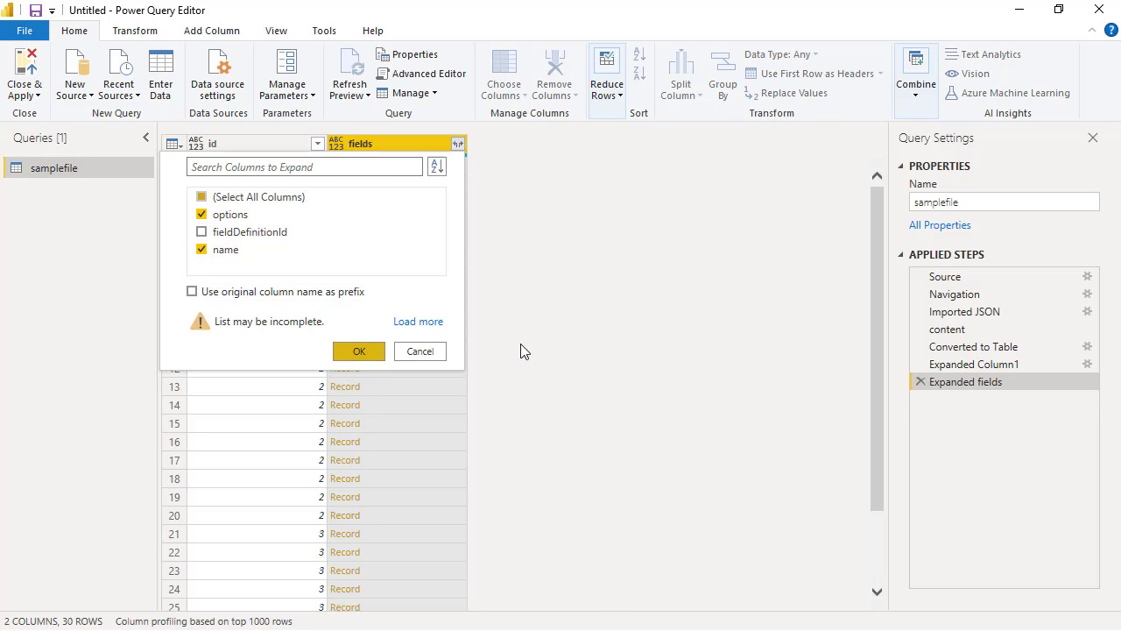
pyautogui.click(359, 351)
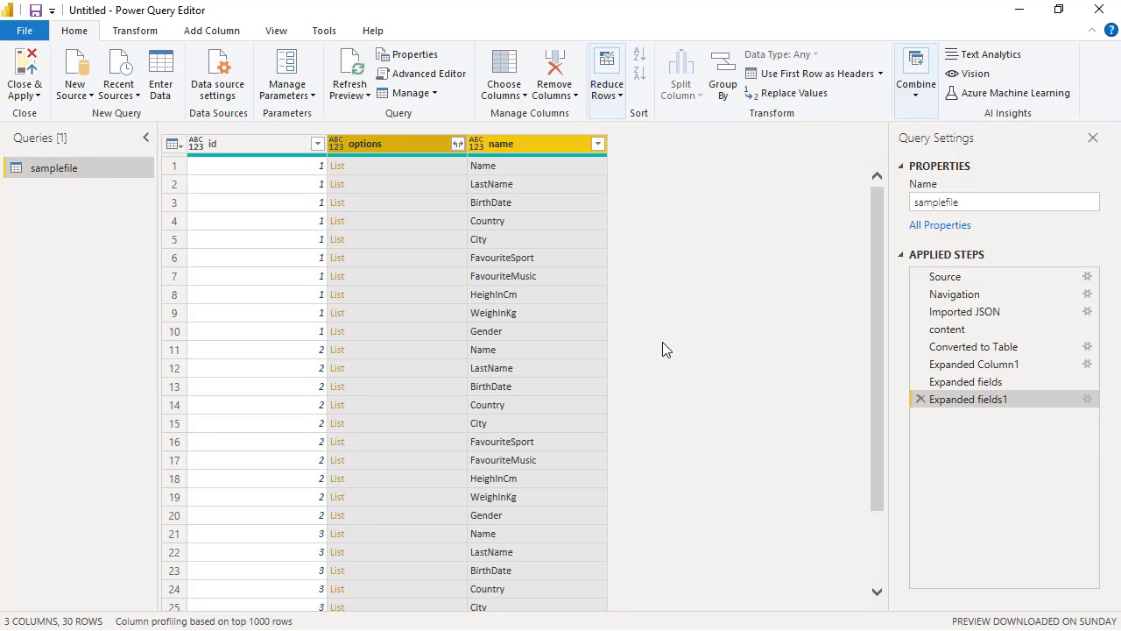
# - Expand the options lists to new rows and expand their records to the value column only, leaving out id
pyautogui.click(457, 145)
pyautogui.click(416, 166)
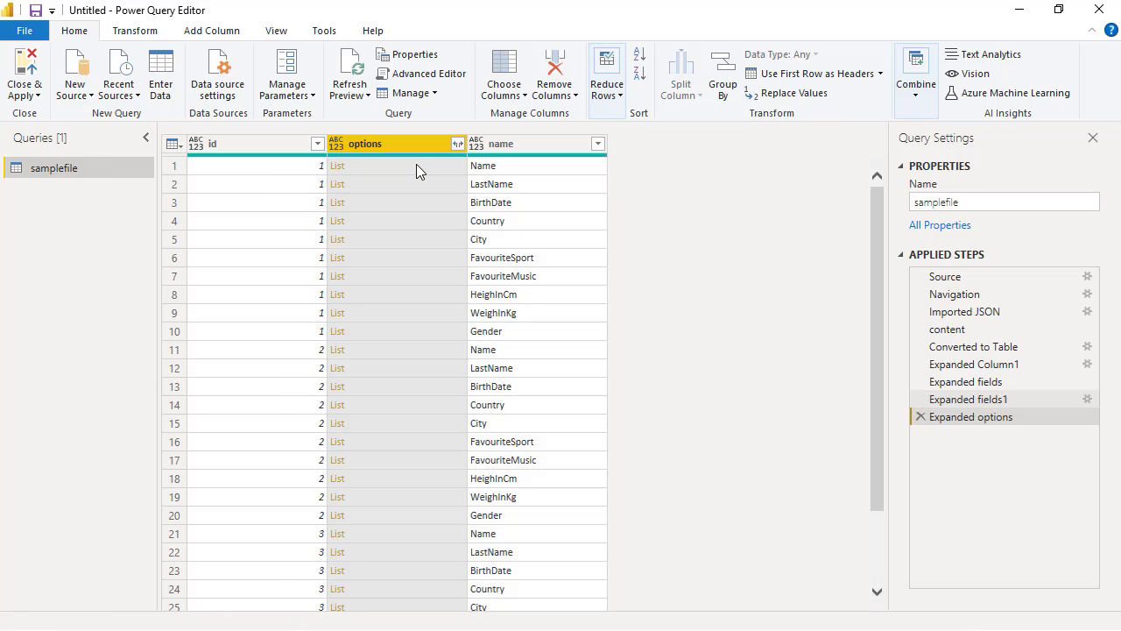
pyautogui.click(457, 144)
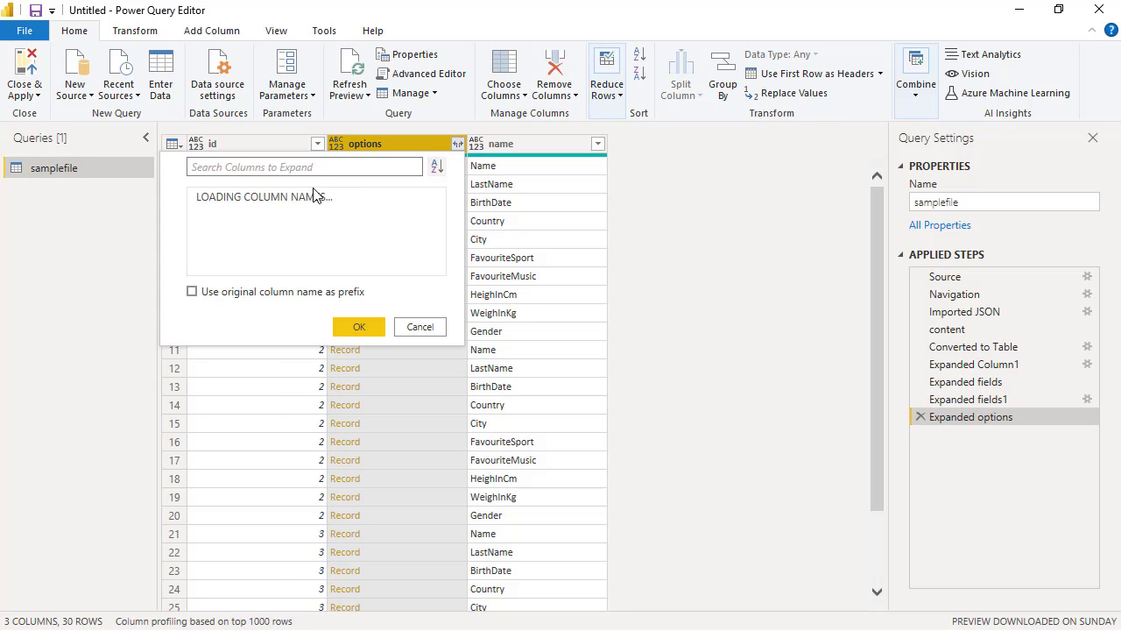
pyautogui.click(204, 216)
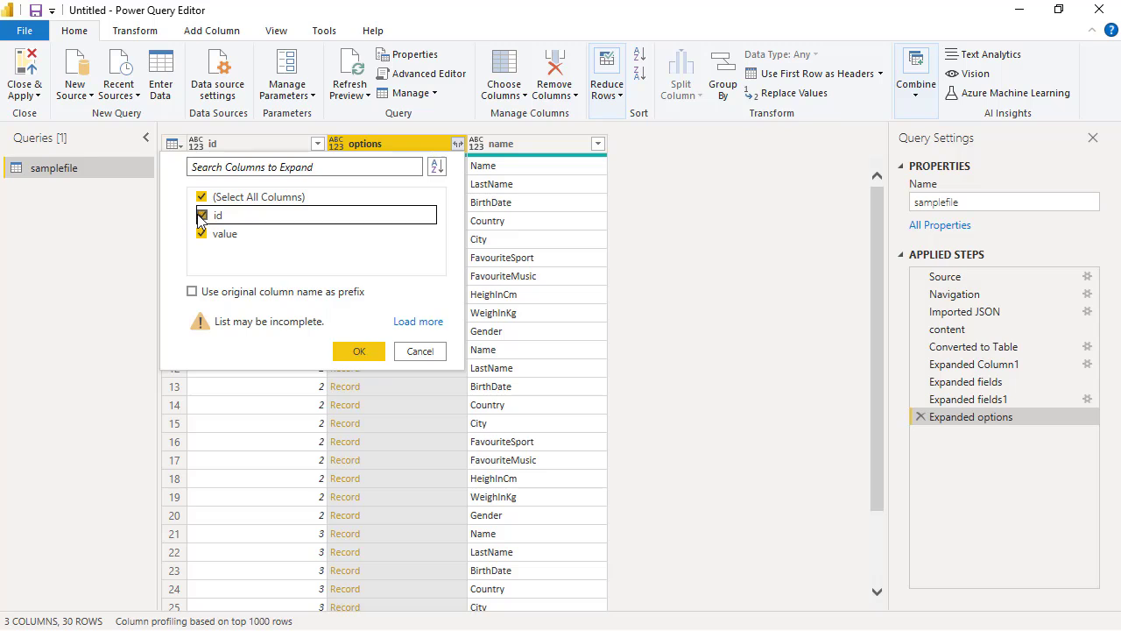
pyautogui.click(359, 352)
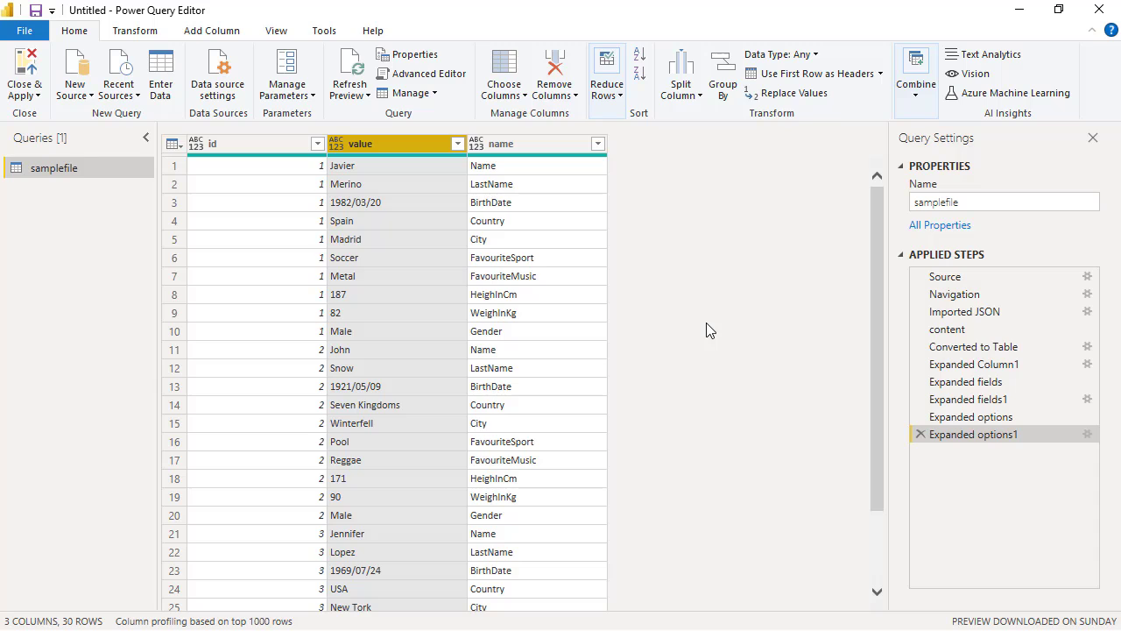
# - Pivot the name column using value as the values column, with the aggregate value function set to Don't Aggregate
pyautogui.click(136, 37)
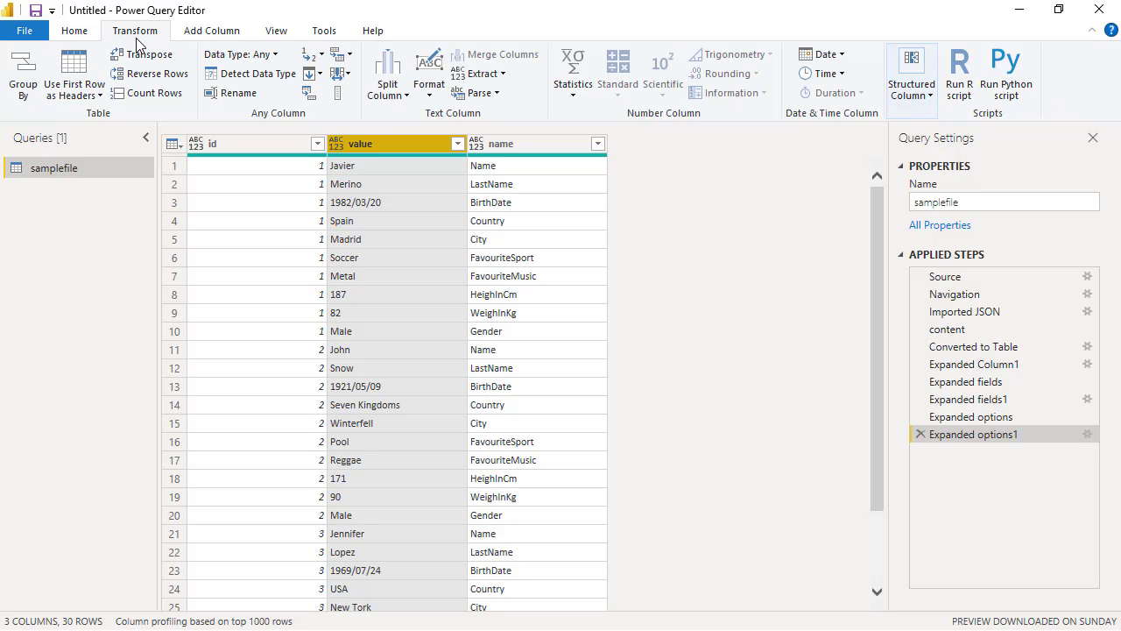
pyautogui.click(526, 144)
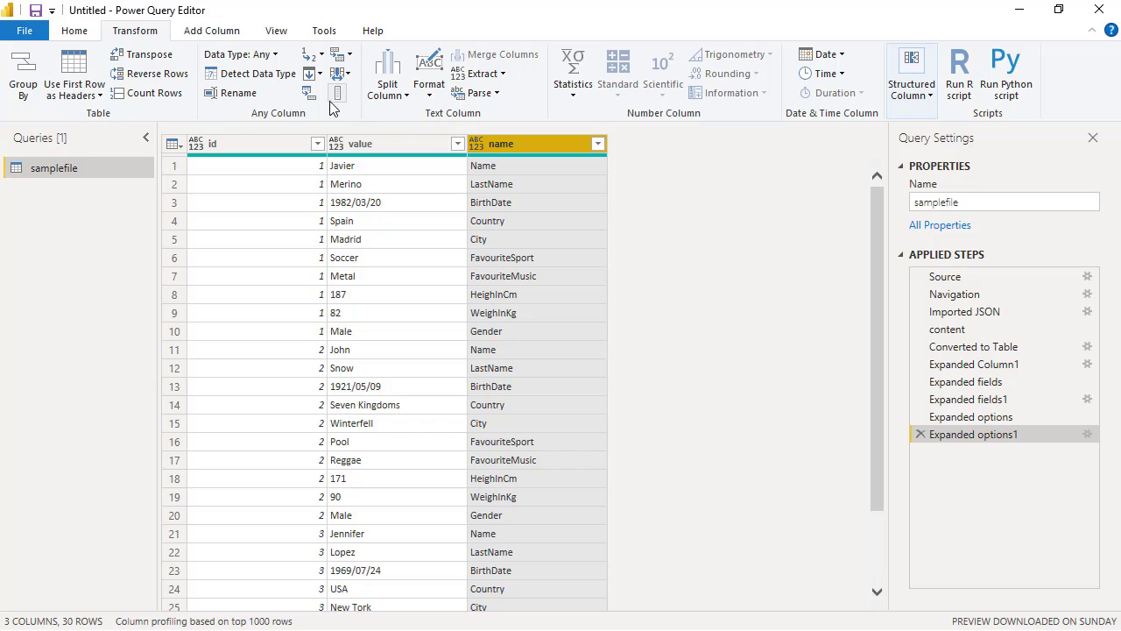
pyautogui.click(304, 90)
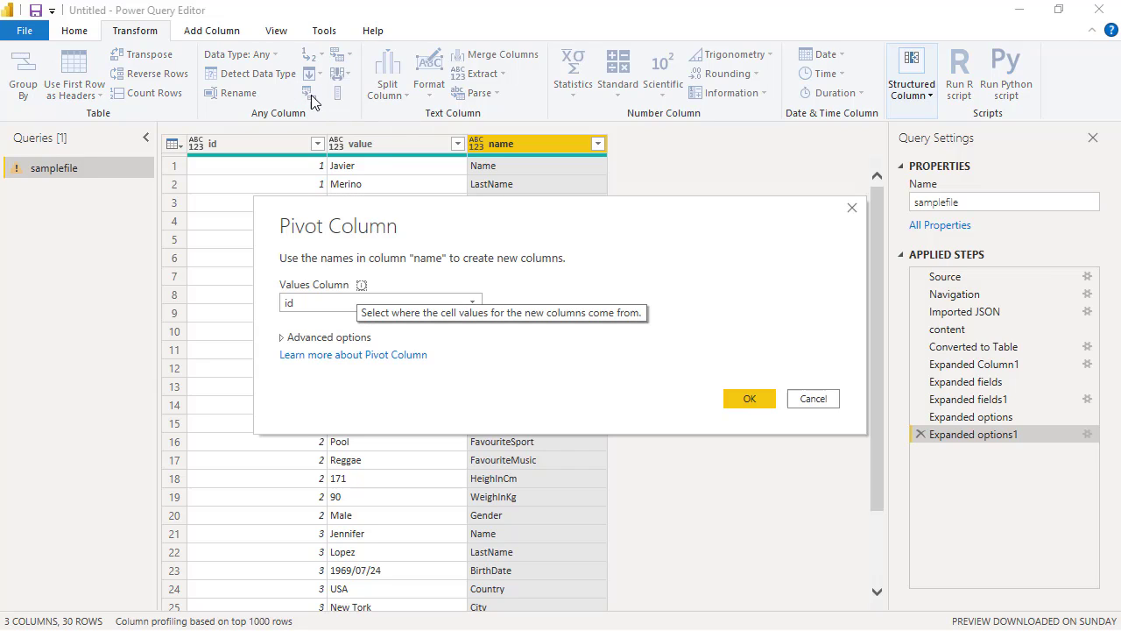
pyautogui.click(471, 302)
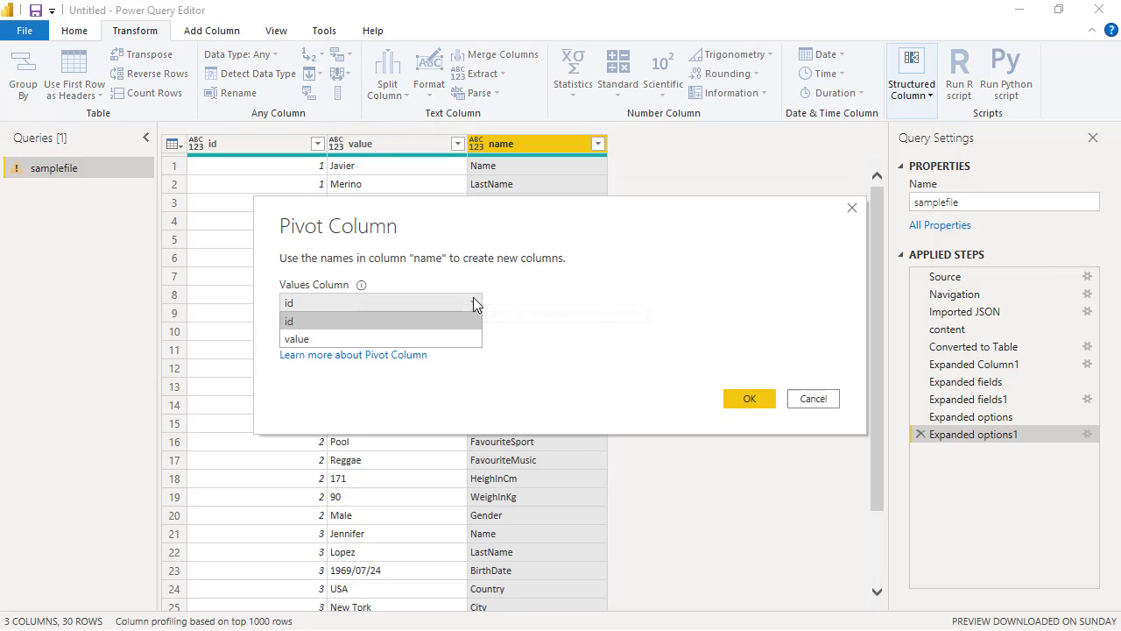
pyautogui.click(418, 339)
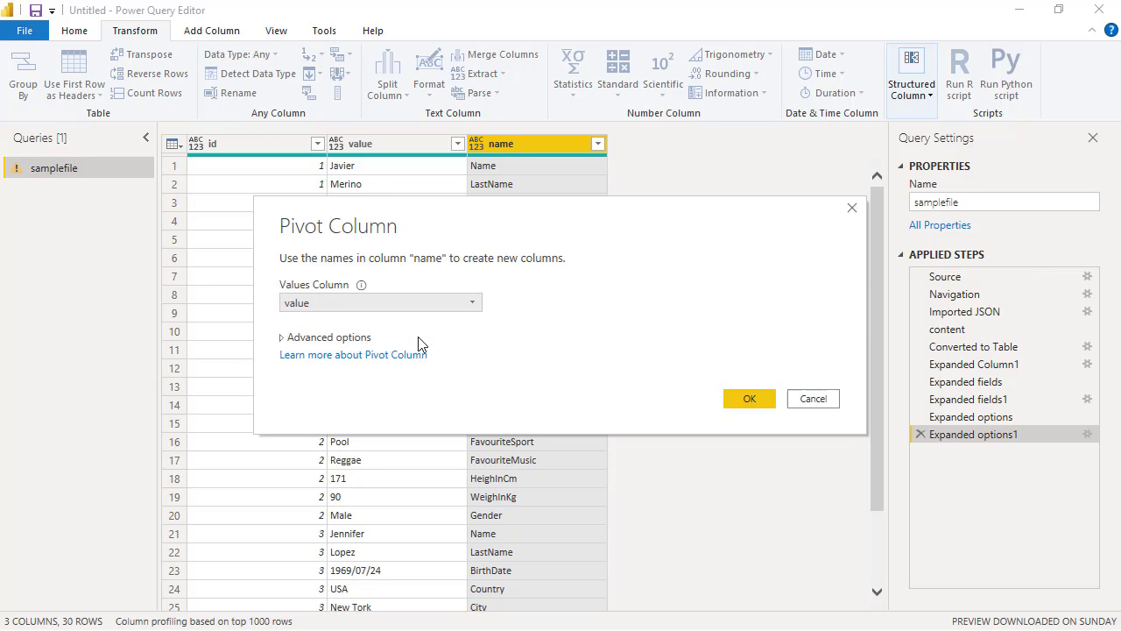
pyautogui.click(282, 340)
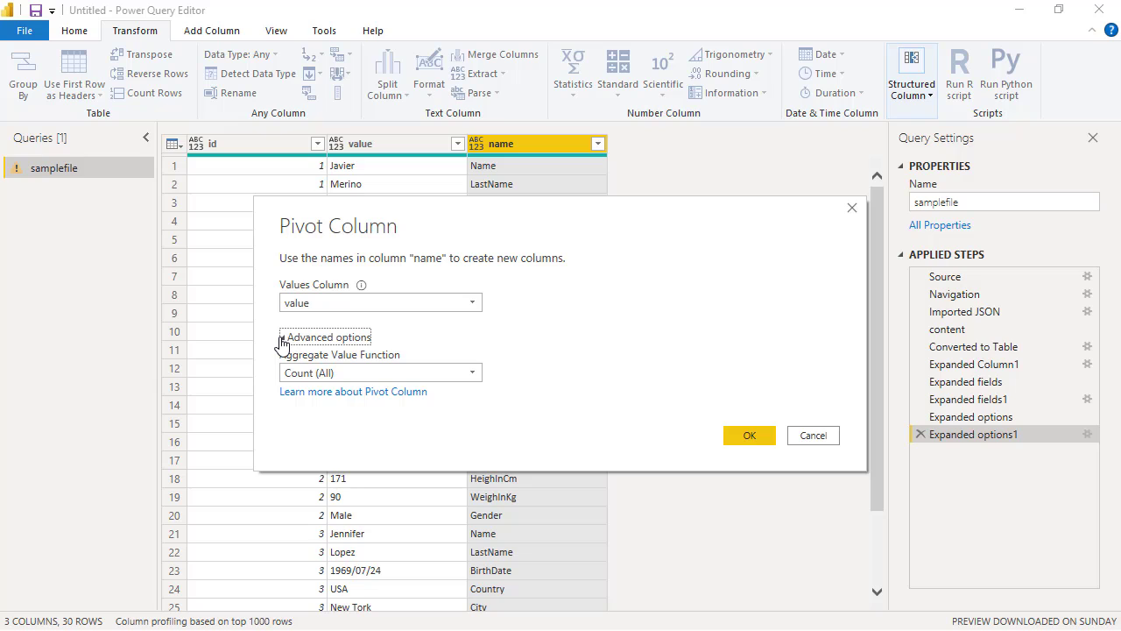
pyautogui.click(465, 375)
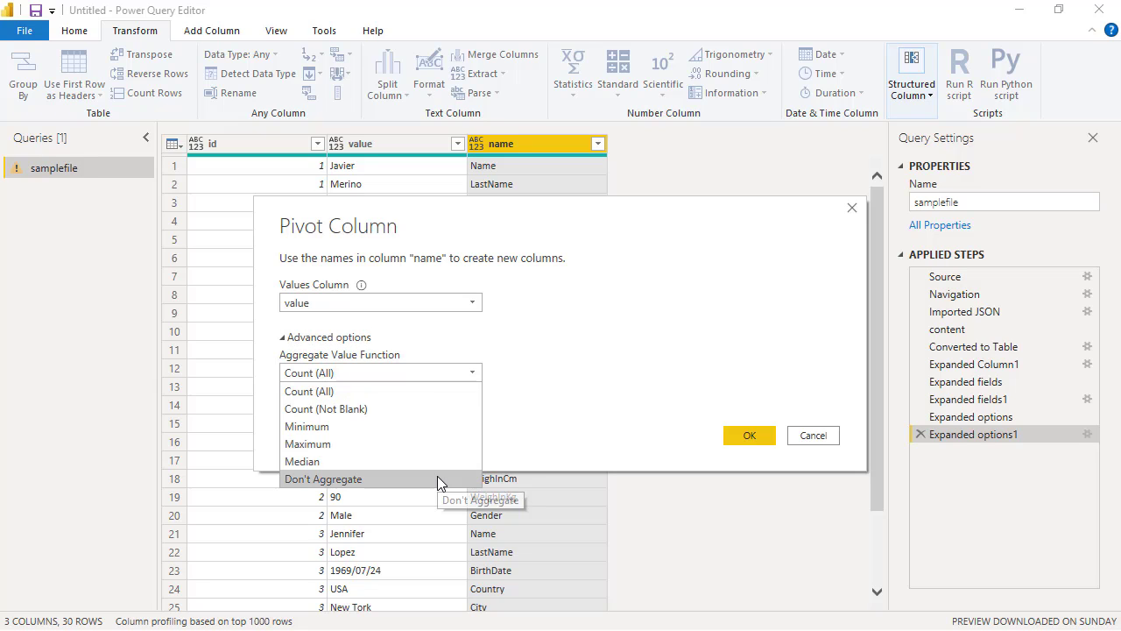
pyautogui.click(437, 478)
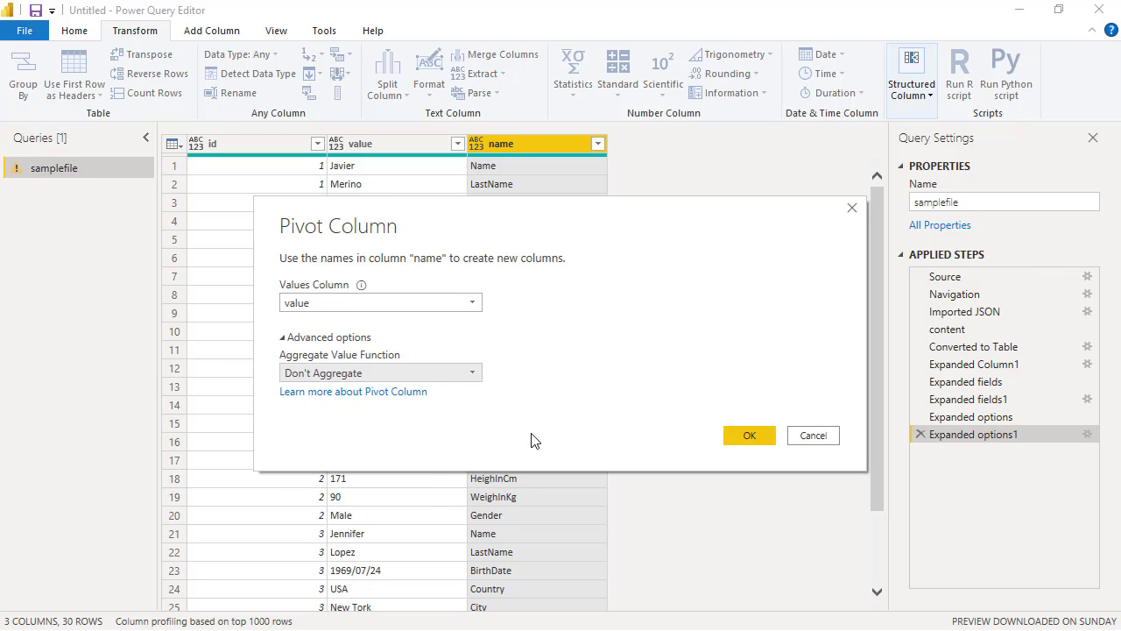
pyautogui.click(765, 447)
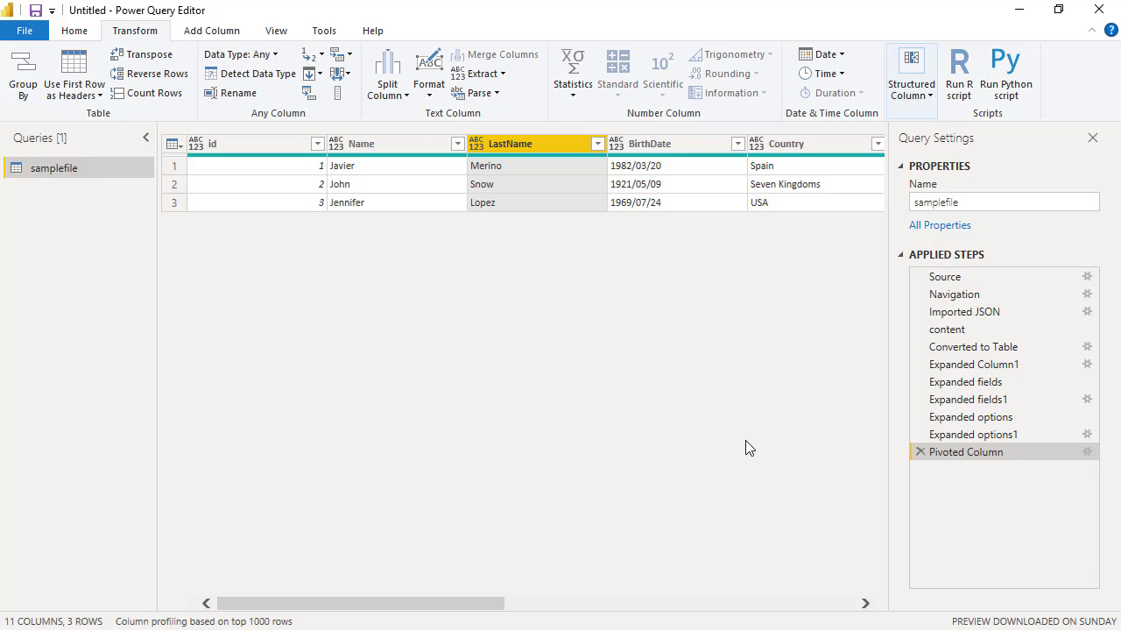
# - Set the data type of the id, HeightInCm and WeightInKg columns to Whole Number
pyautogui.click(268, 141)
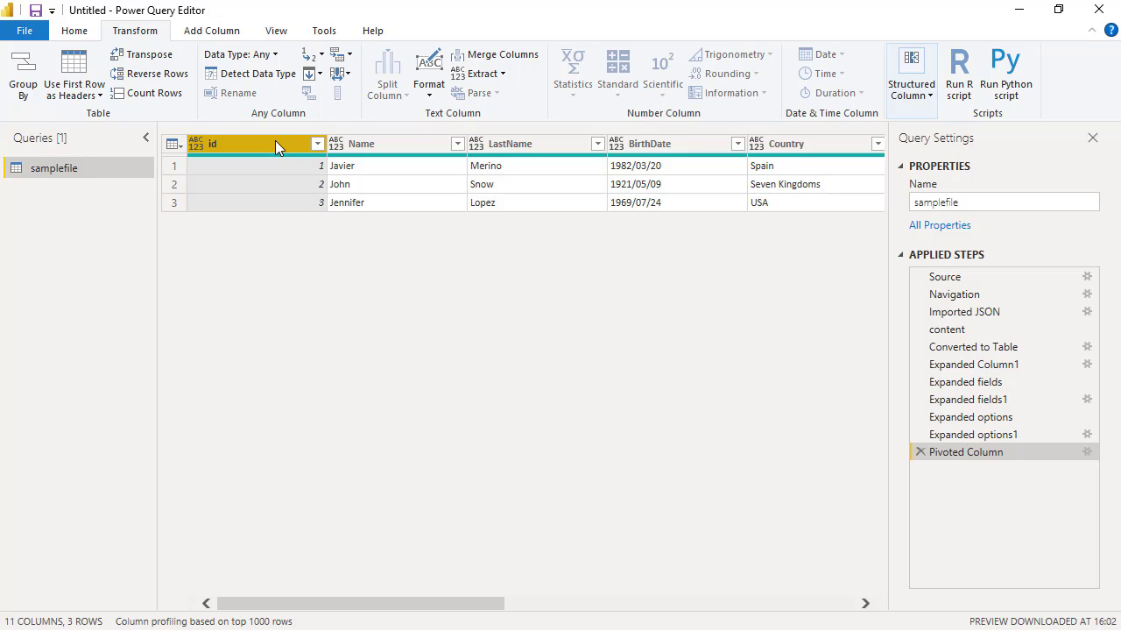
pyautogui.moveTo(461, 610); pyautogui.dragTo(811, 610)
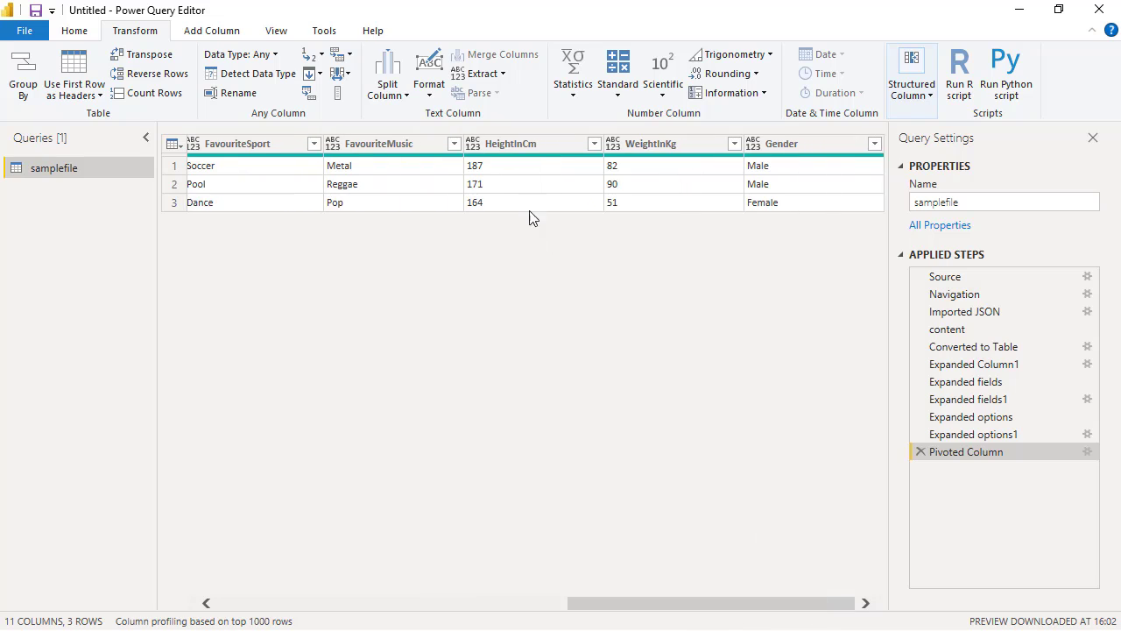
pyautogui.click(530, 153)
pyautogui.keyDown('shift'); pyautogui.click(682, 152); pyautogui.keyUp('shift')
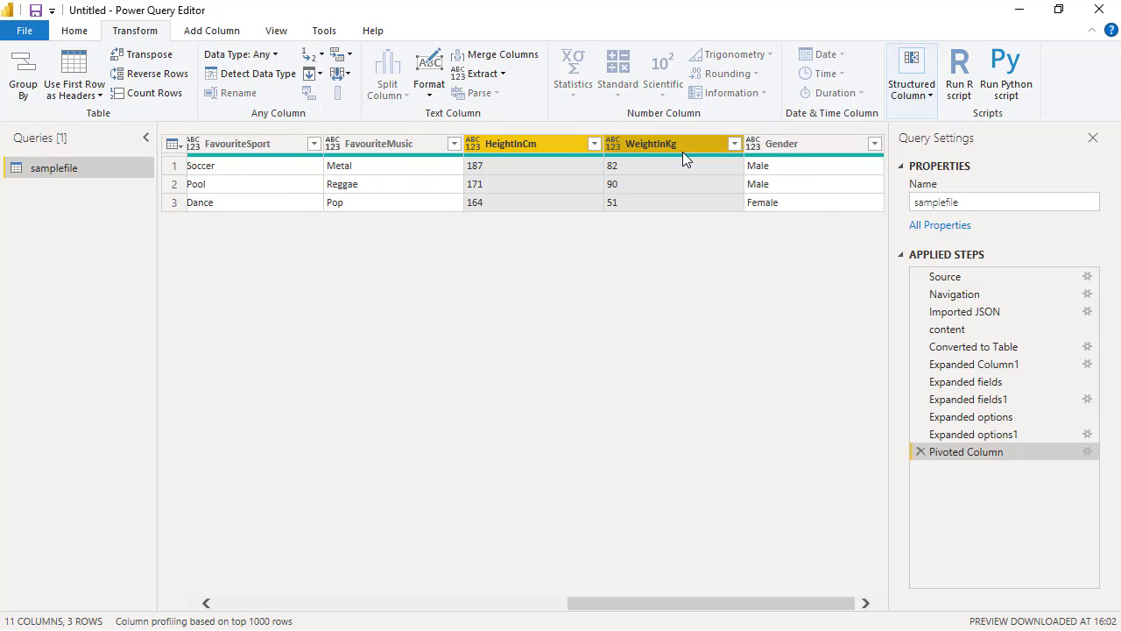
pyautogui.click(277, 58)
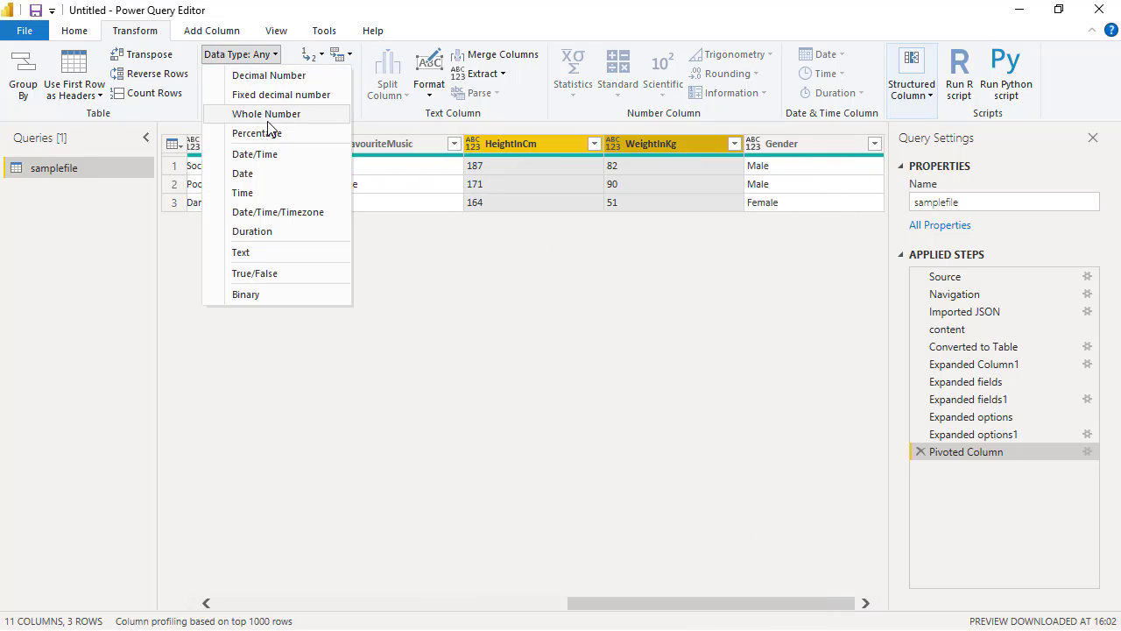
pyautogui.click(270, 114)
# - Set the data type of the BirthDate column to Date
pyautogui.moveTo(703, 604); pyautogui.dragTo(305, 604)
pyautogui.click(649, 146)
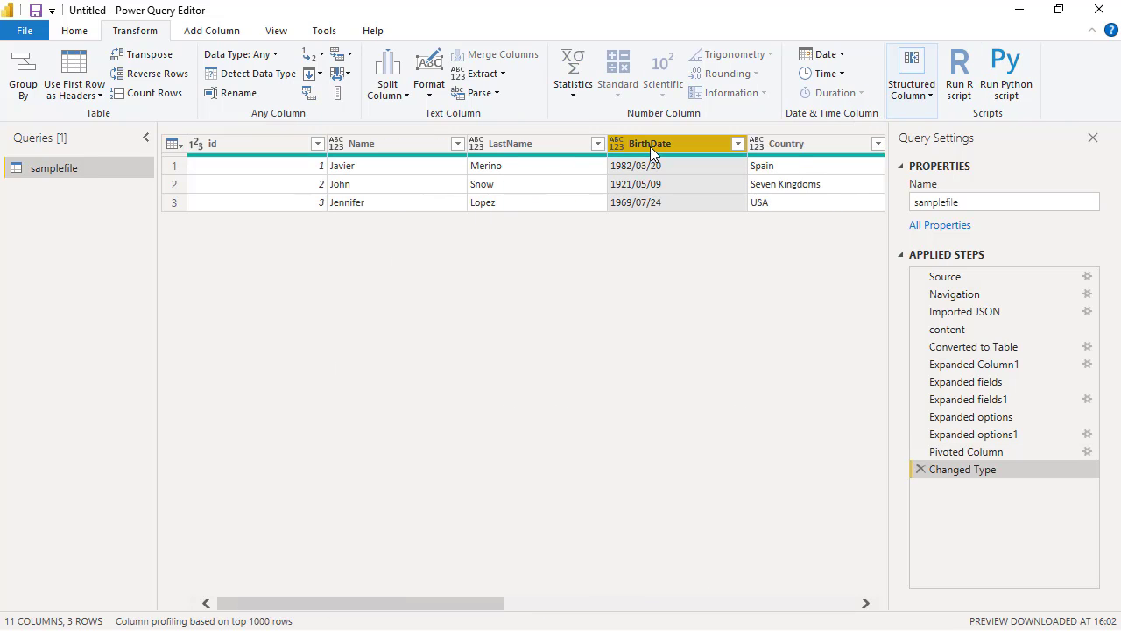
pyautogui.click(277, 58)
pyautogui.click(263, 177)
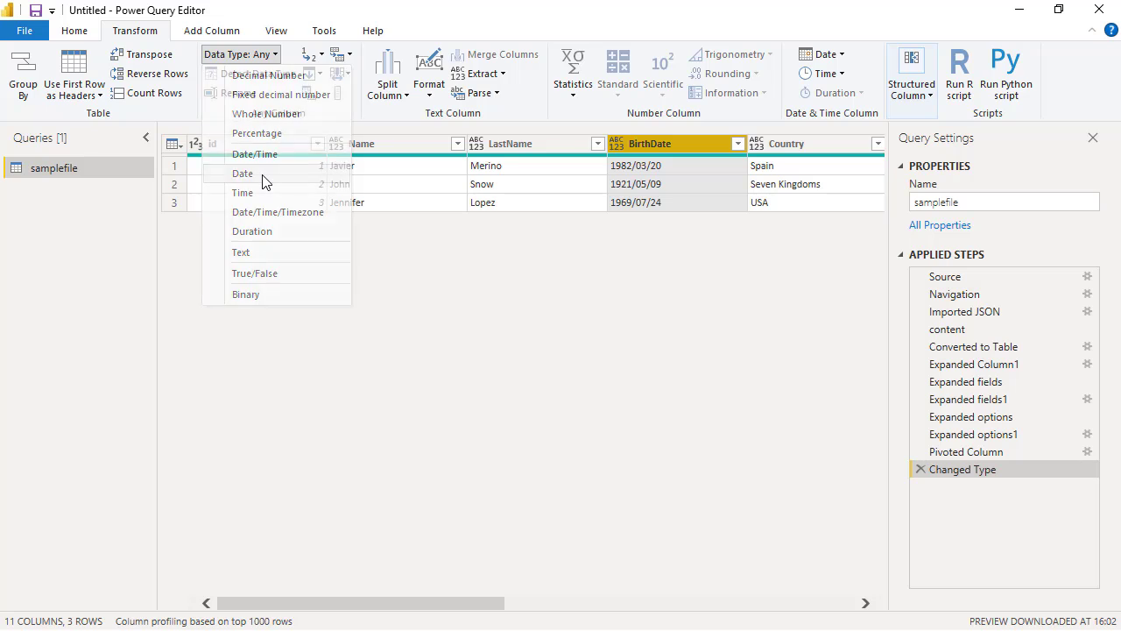
# - Set the data type of the Name, LastName, Country, City, FavouriteSport, FavouriteMusic and Gender columns to Text
pyautogui.click(400, 145)
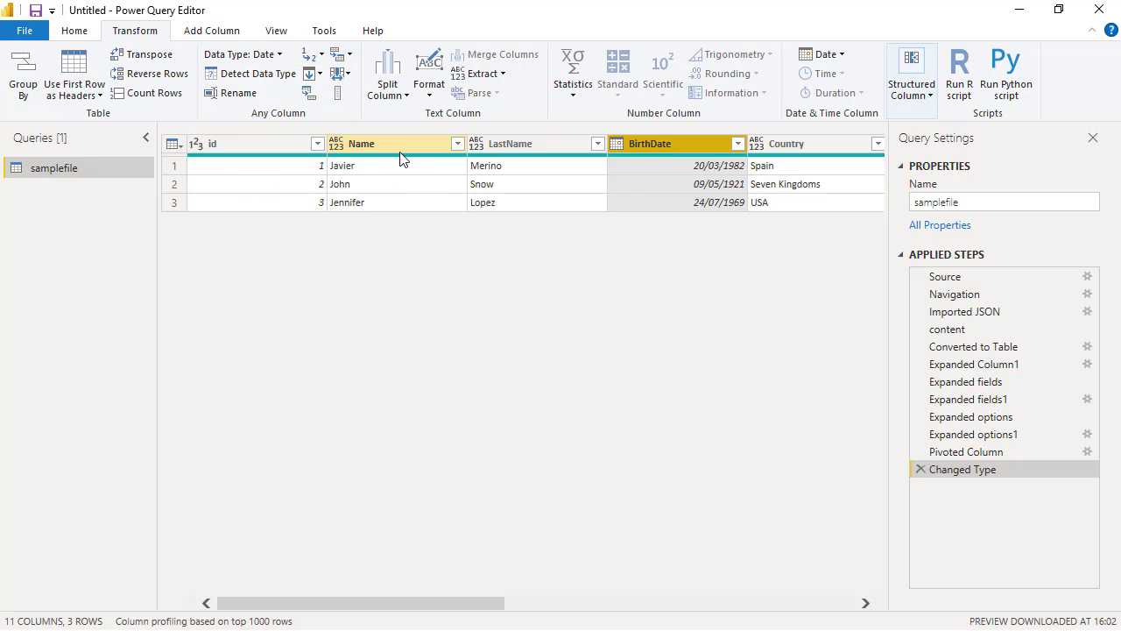
pyautogui.keyDown('ctrl'); pyautogui.click(523, 145); pyautogui.keyUp('ctrl')
pyautogui.keyDown('ctrl'); pyautogui.click(811, 145); pyautogui.keyUp('ctrl')
pyautogui.moveTo(482, 604); pyautogui.dragTo(791, 604)
pyautogui.keyDown('ctrl'); pyautogui.click(378, 145); pyautogui.keyUp('ctrl')
pyautogui.keyDown('ctrl'); pyautogui.click(510, 145); pyautogui.keyUp('ctrl')
pyautogui.keyDown('ctrl'); pyautogui.click(623, 144); pyautogui.keyUp('ctrl')
pyautogui.keyDown('ctrl'); pyautogui.click(811, 145); pyautogui.keyUp('ctrl')
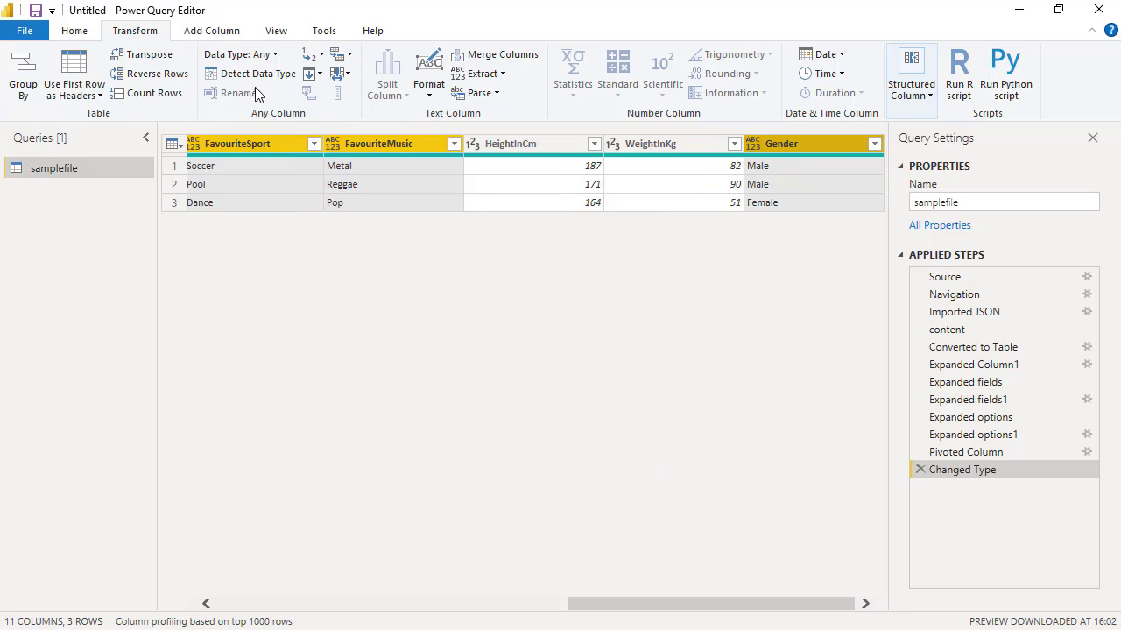
pyautogui.click(238, 54)
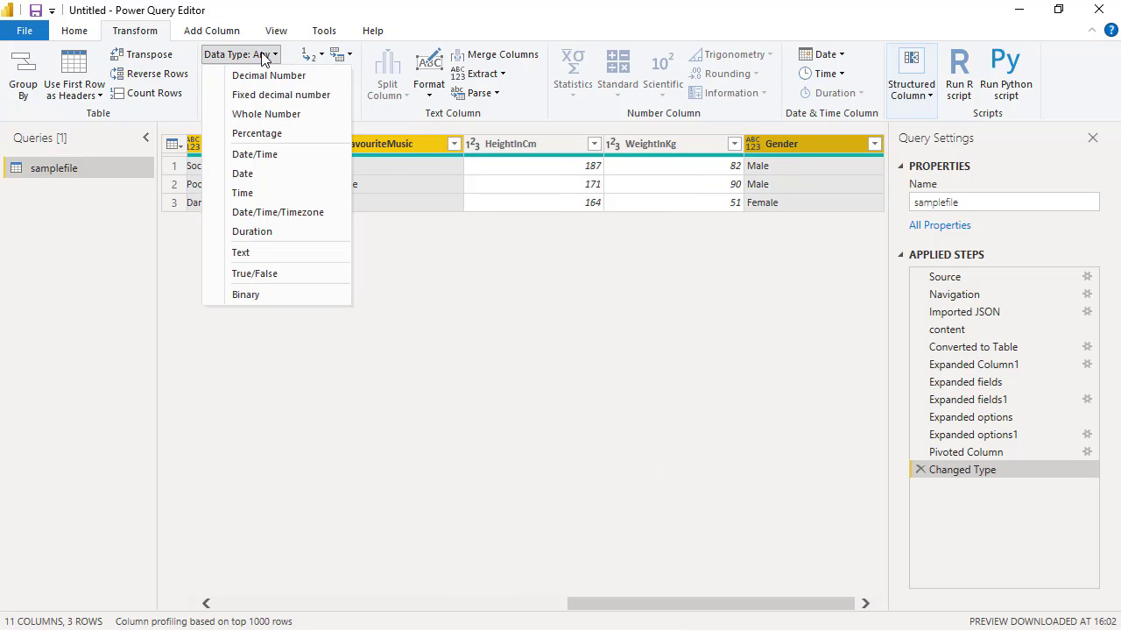
pyautogui.click(254, 253)
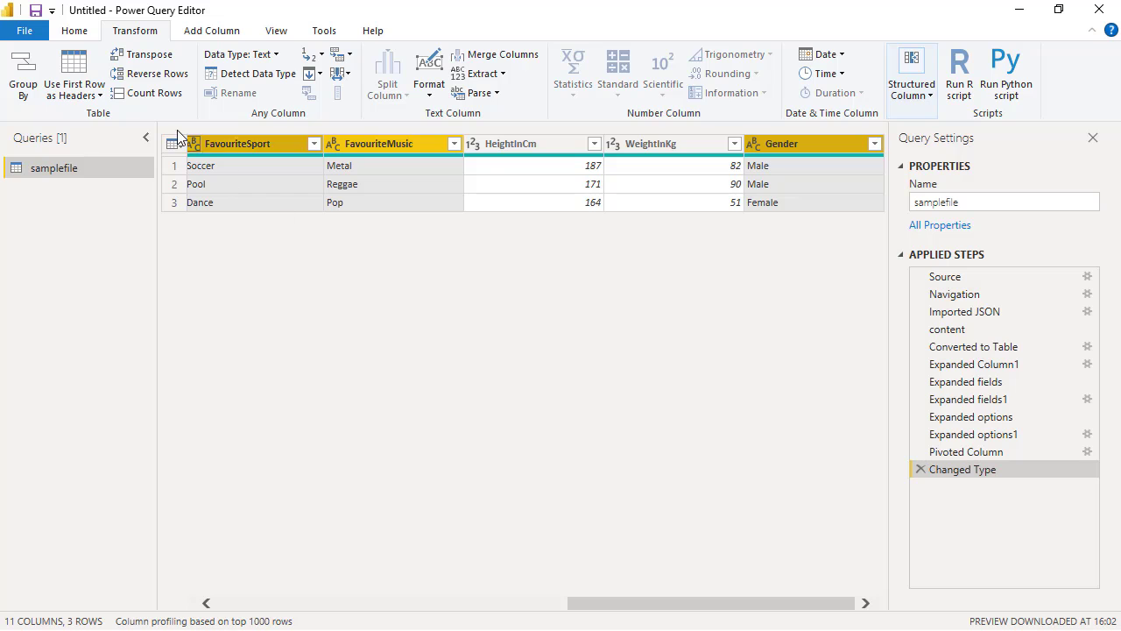
# - Close the query editor applying the changes, and place an empty table visual slightly in from the report page's upper-left corner
pyautogui.click(75, 32)
pyautogui.click(25, 70)
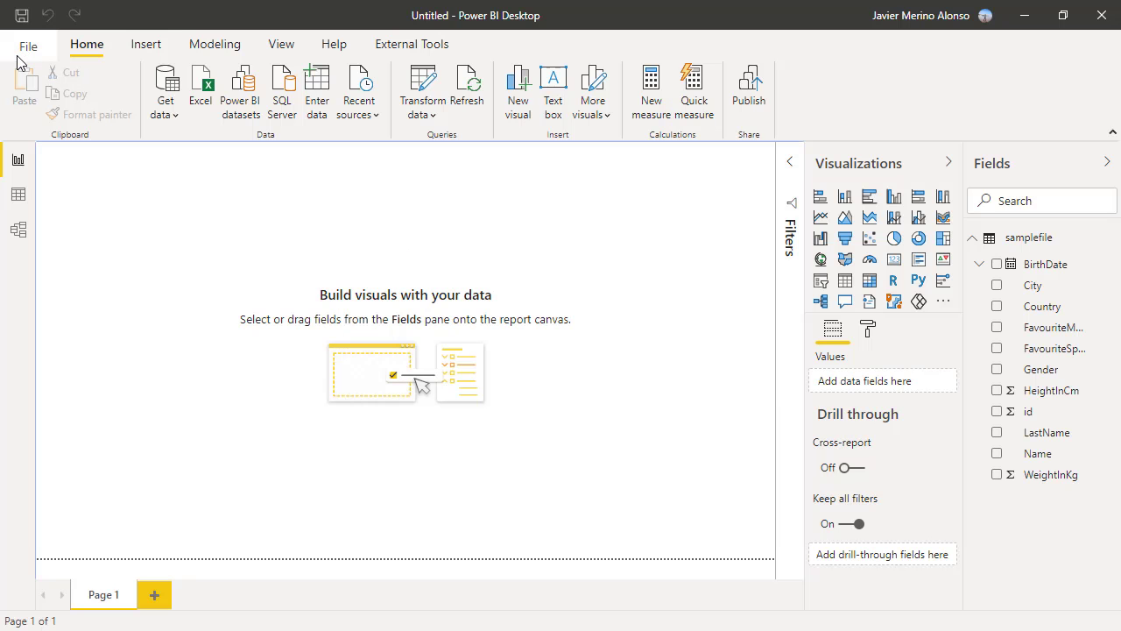
pyautogui.click(845, 281)
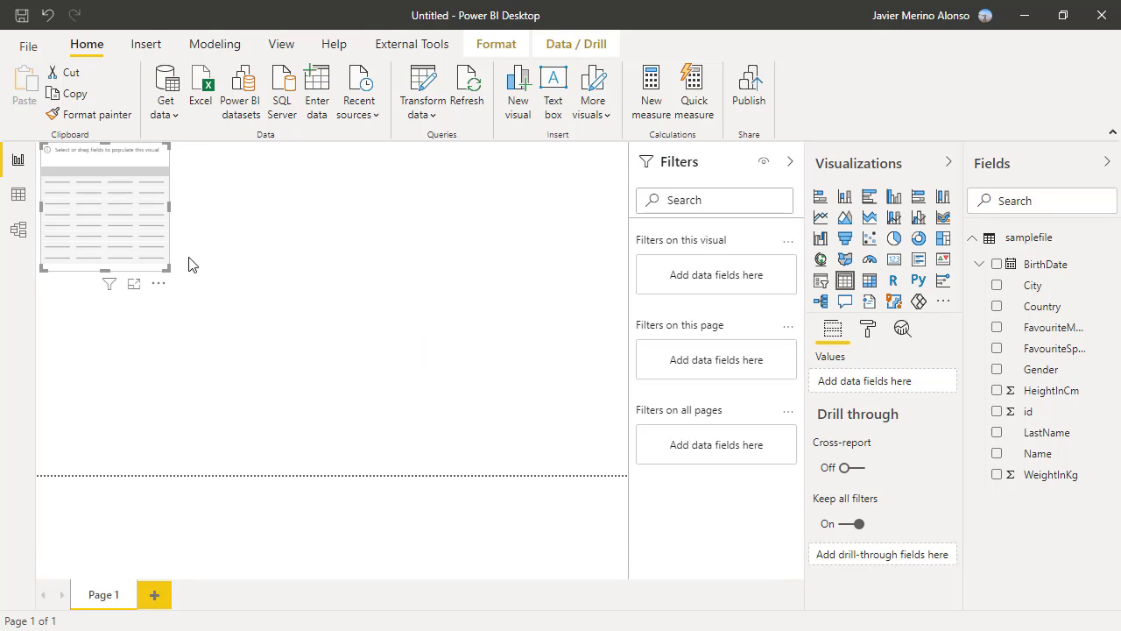
pyautogui.moveTo(191, 262); pyautogui.dragTo(279, 300)
# - Add the Name, LastName, Country and Gender fields to the table visual and widen it to a little over twice its width
pyautogui.click(997, 453)
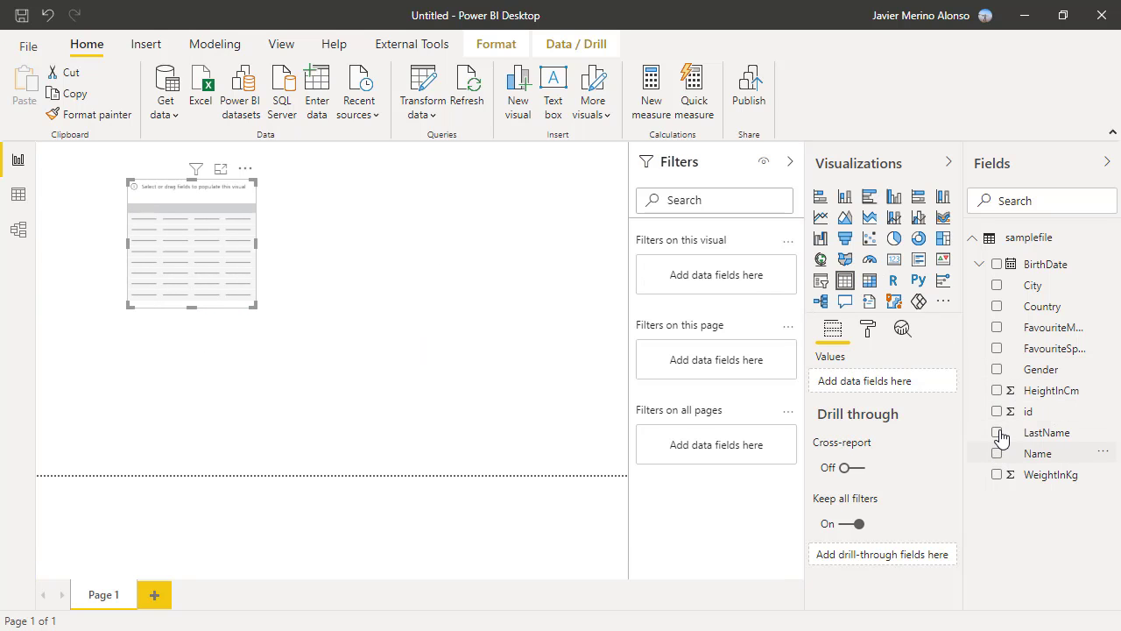
pyautogui.click(997, 431)
pyautogui.click(997, 369)
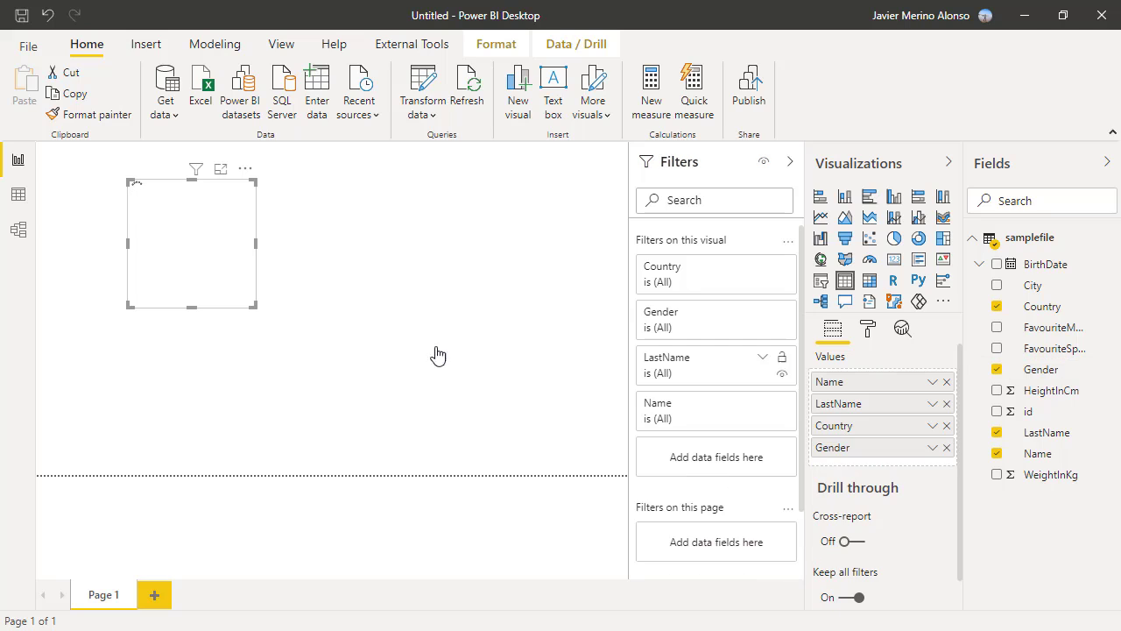
pyautogui.moveTo(255, 249); pyautogui.dragTo(416, 256)
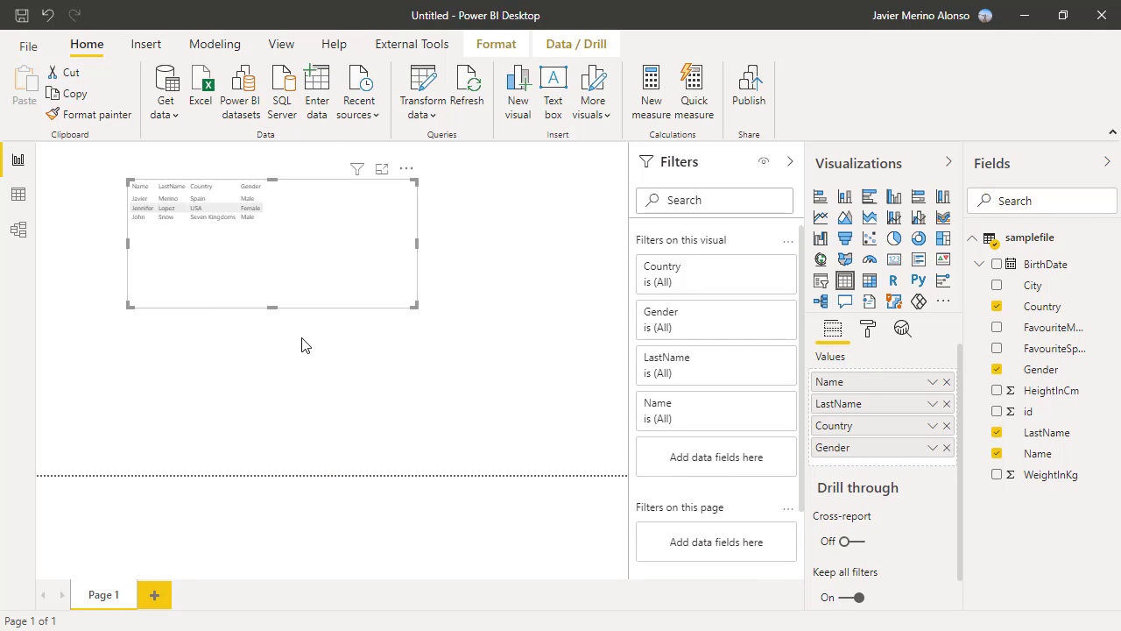